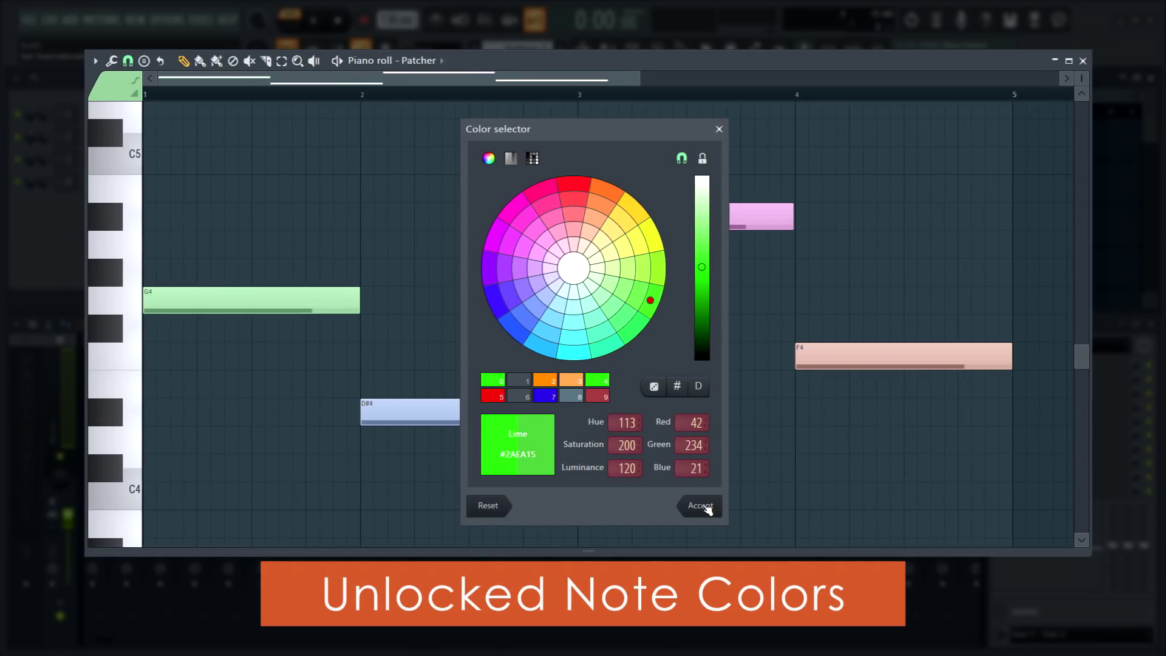
# Confirm lime green as the G4 note's colour.
pyautogui.click(701, 507)
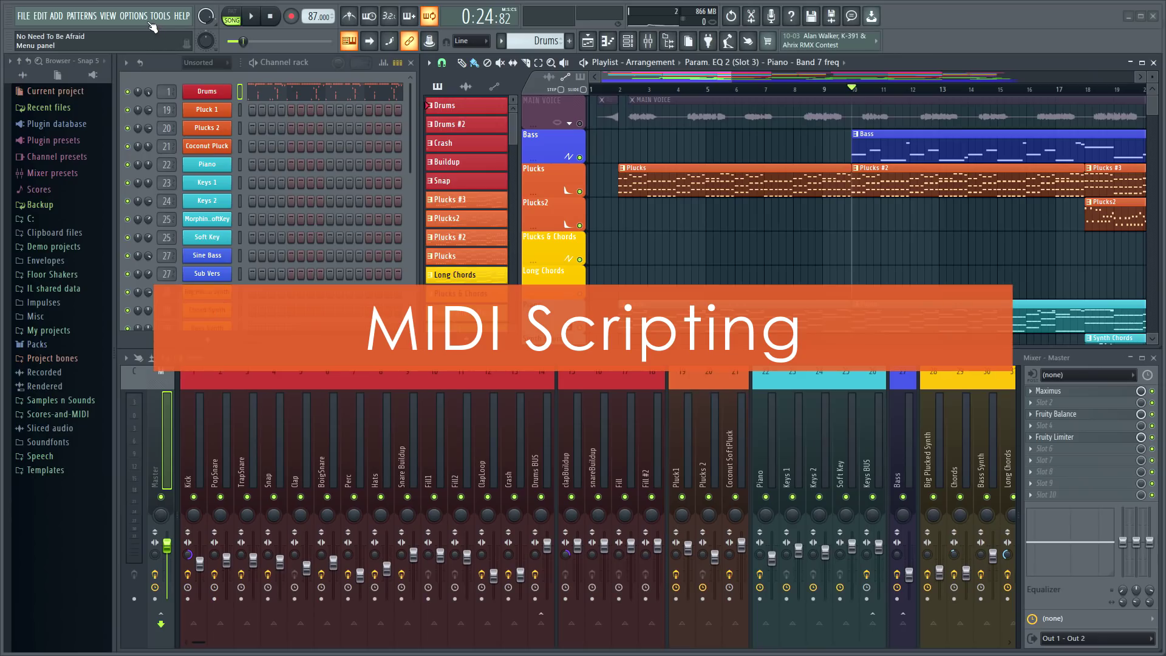
# In MIDI settings, give the FL STUDIO FIRE the My Mixer Control Script (user) controller type.
pyautogui.click(366, 100)
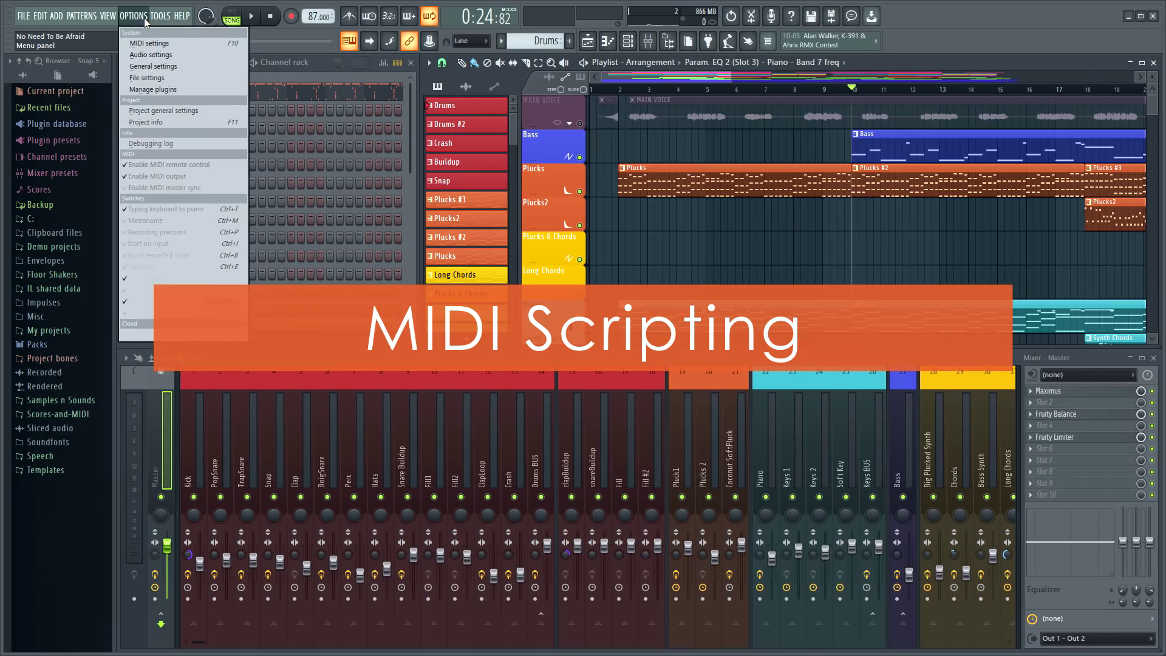
pyautogui.click(152, 46)
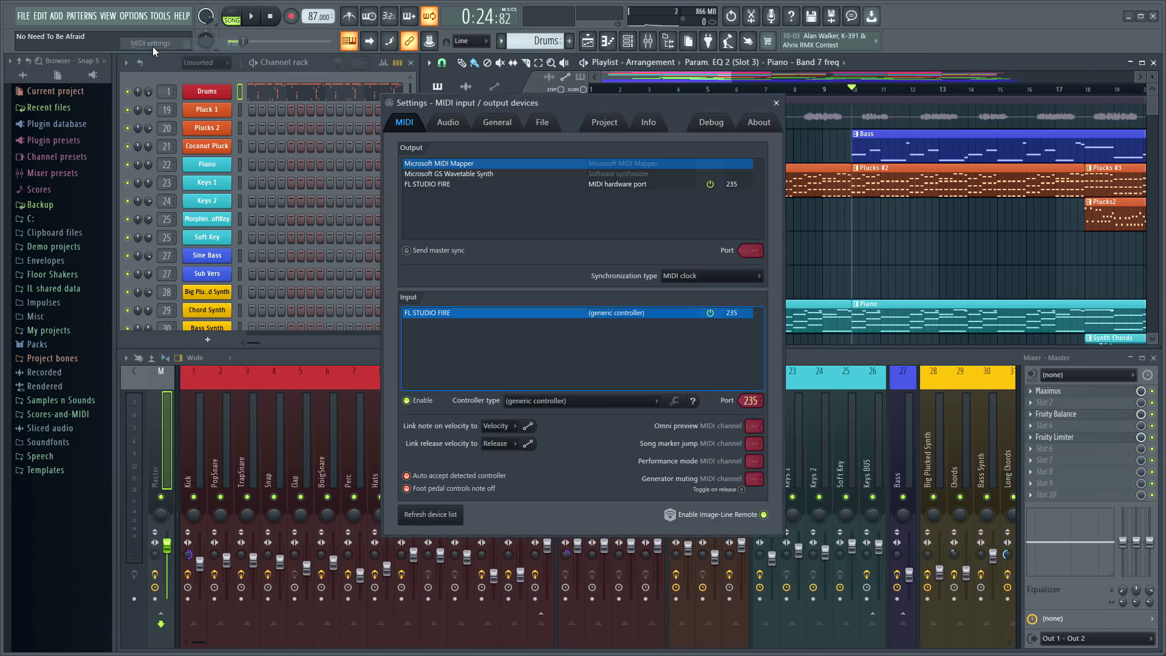
pyautogui.click(603, 404)
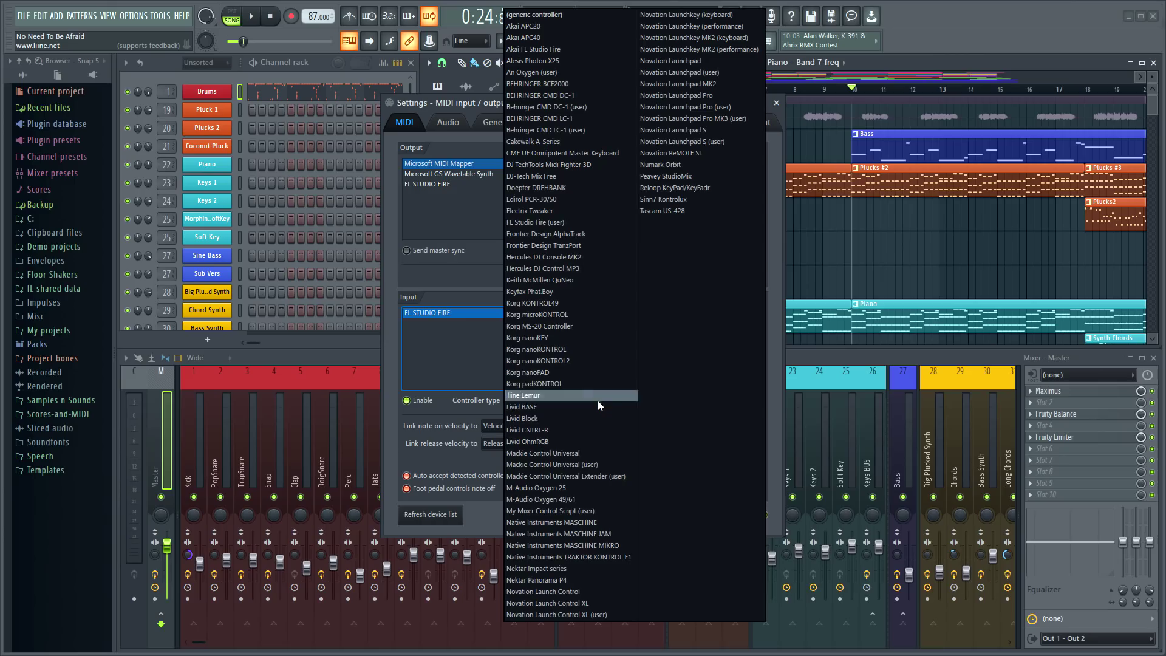
pyautogui.click(552, 515)
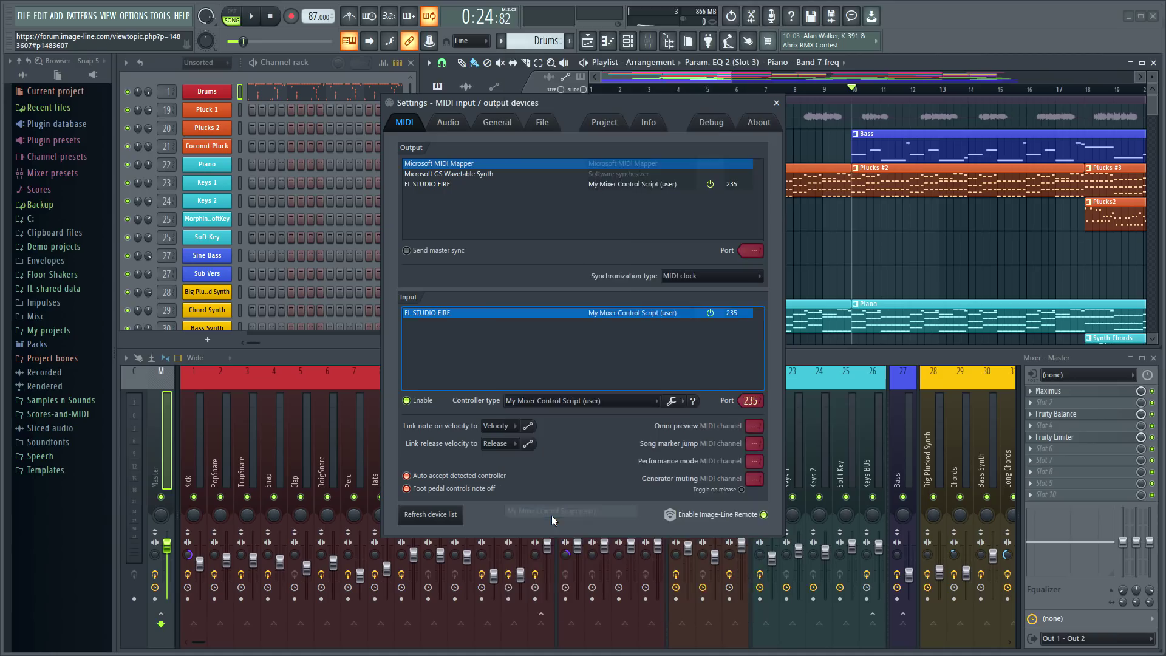
pyautogui.click(776, 103)
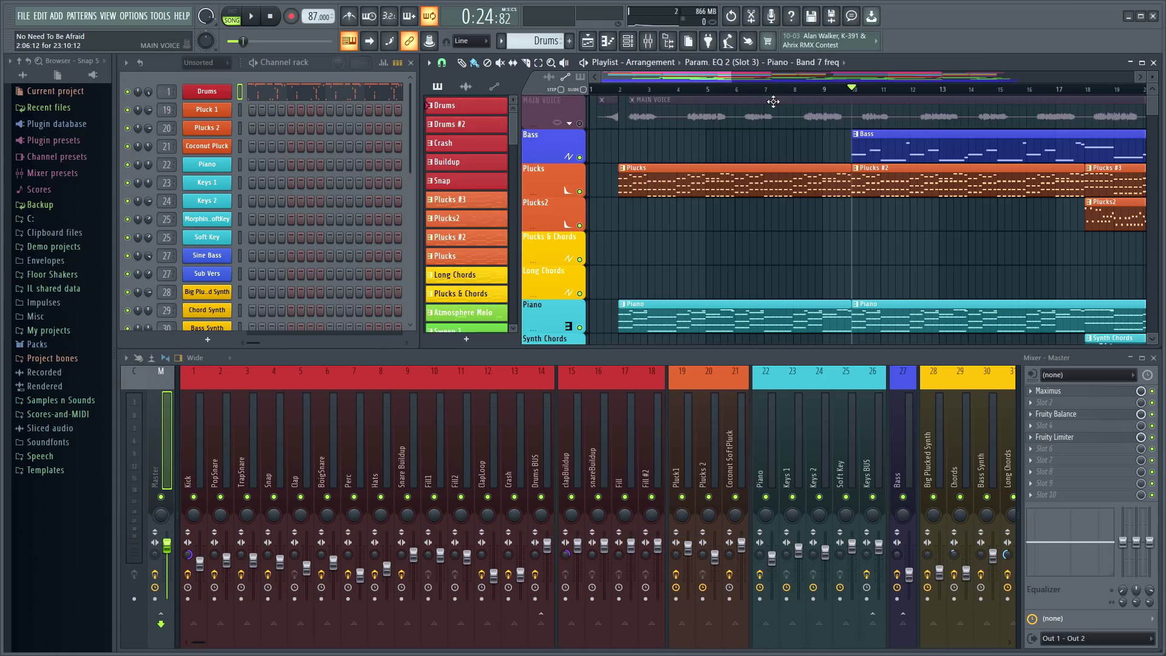
# Show the Script output window and bring up device_Mixer S Control.py for editing.
pyautogui.click(107, 16)
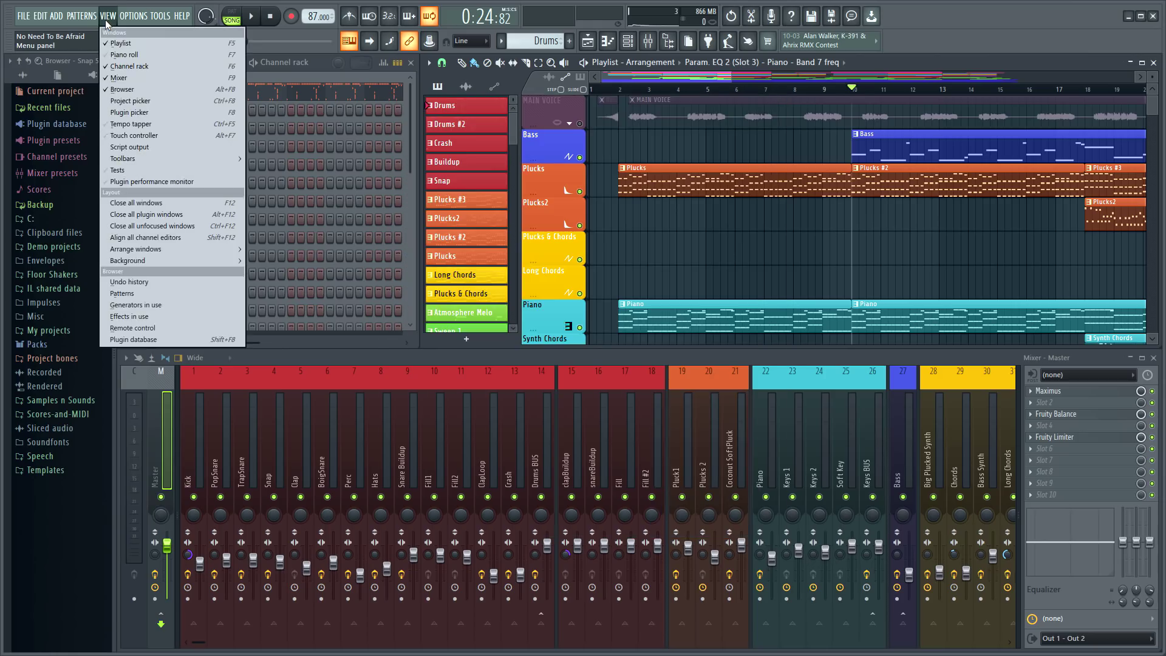
pyautogui.click(128, 147)
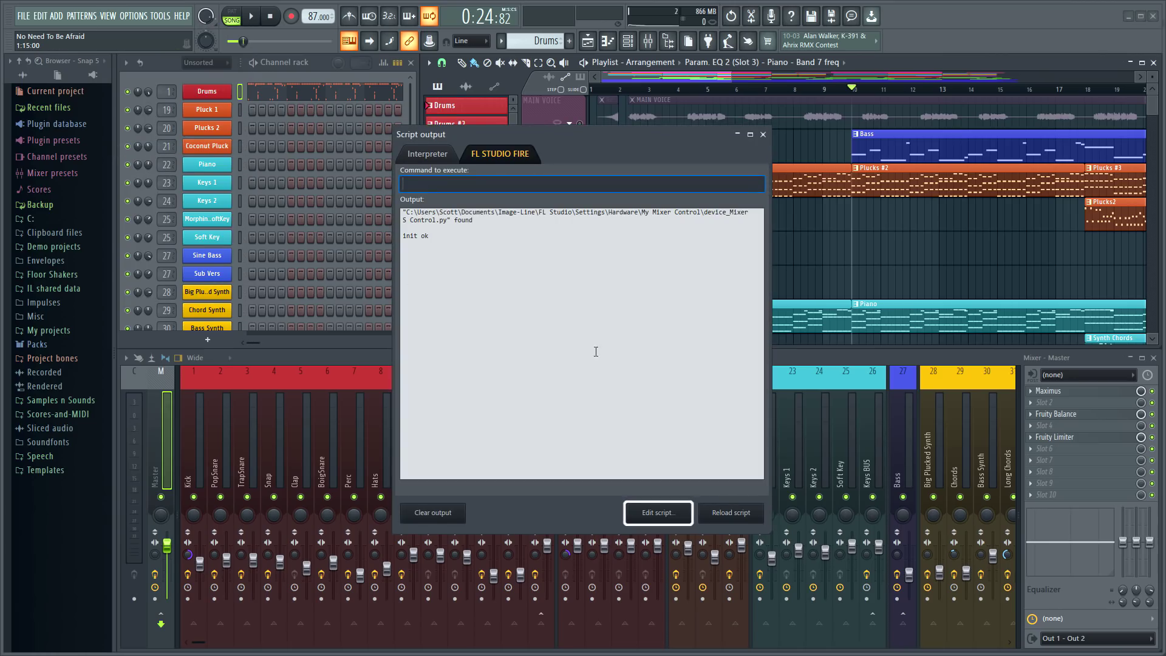
pyautogui.click(667, 510)
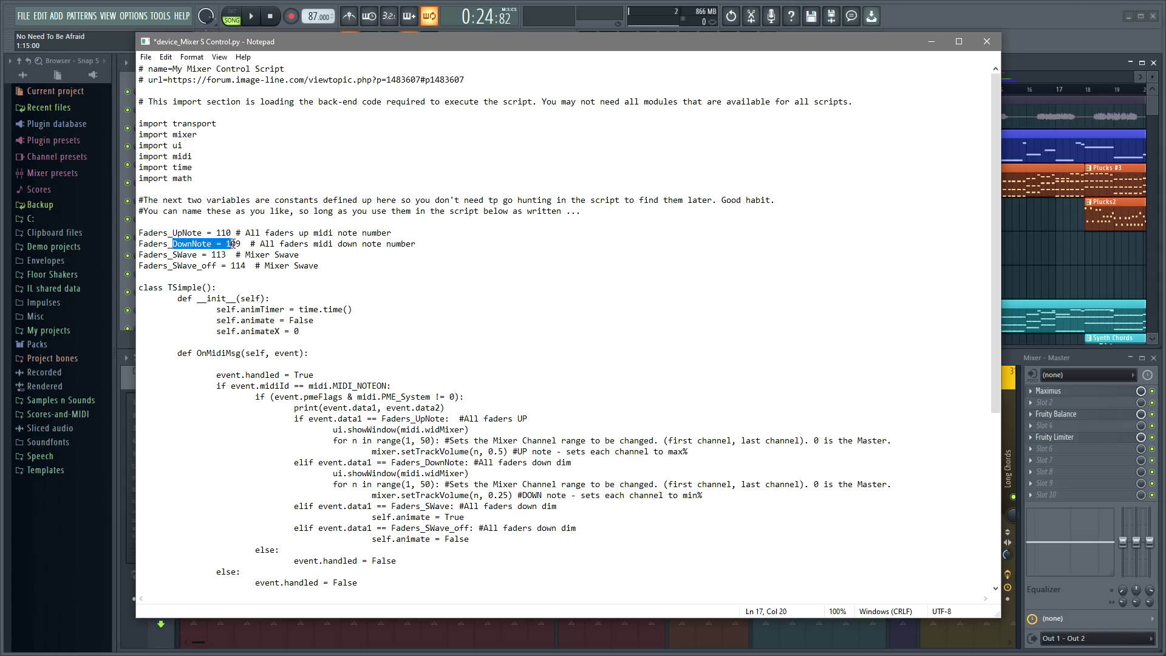
# Close the Notepad script window and start song playback in FL Studio.
pyautogui.click(987, 41)
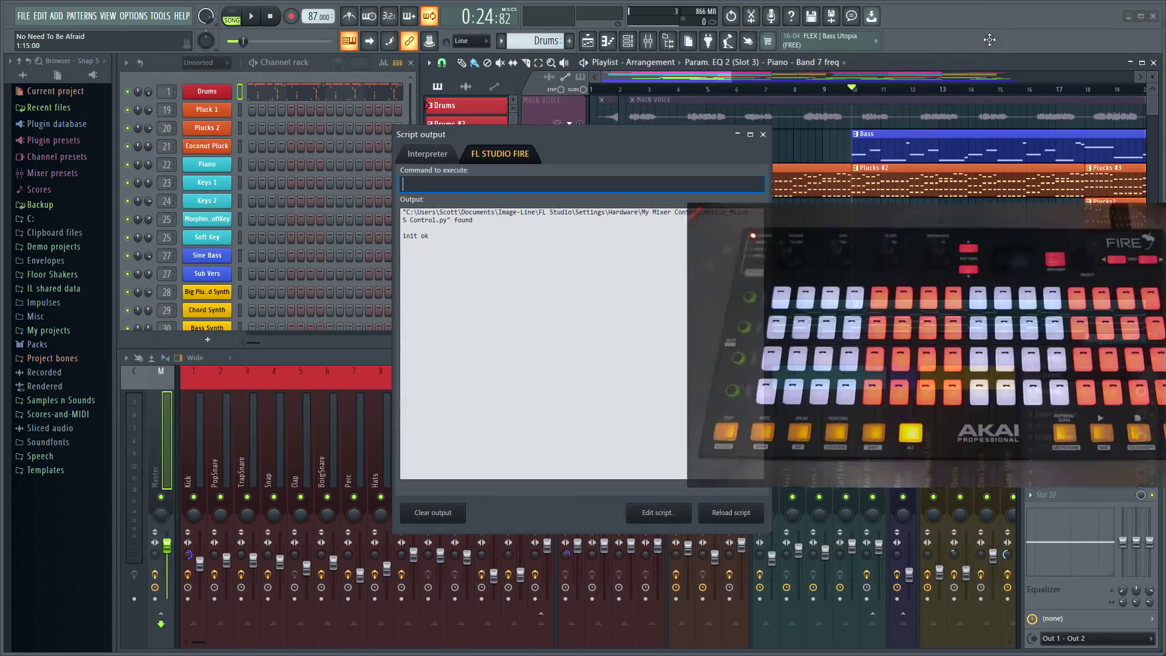
pyautogui.click(254, 17)
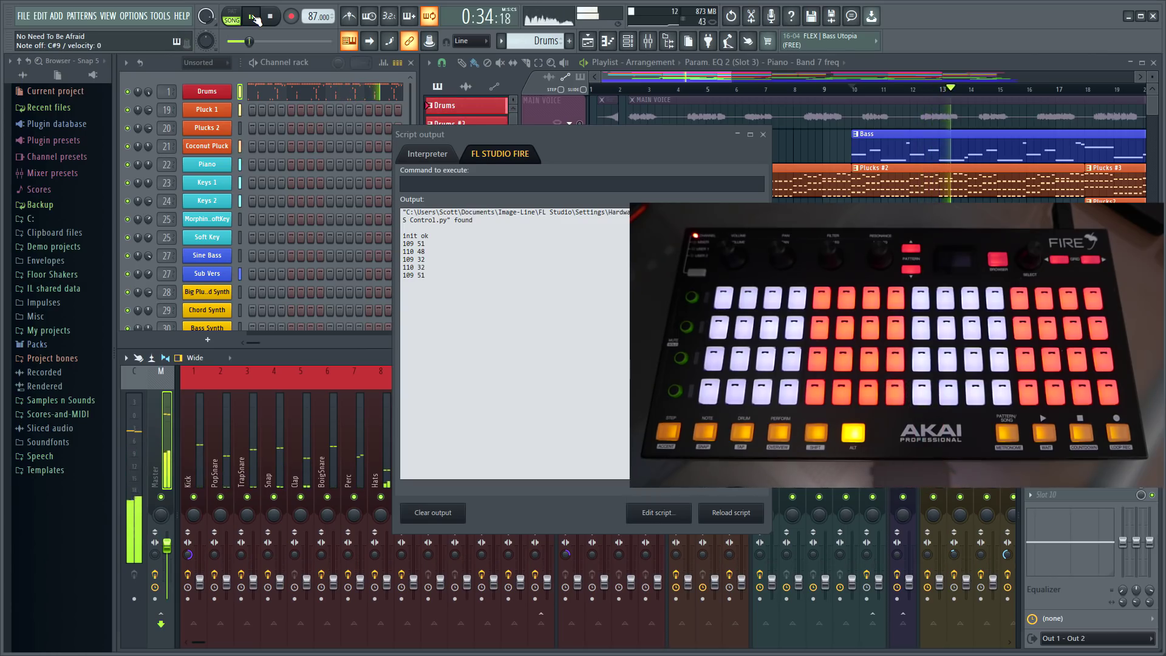
# Change the script's setTrackVolume value to 0.75, save the file and close Notepad.
pyautogui.click(667, 512)
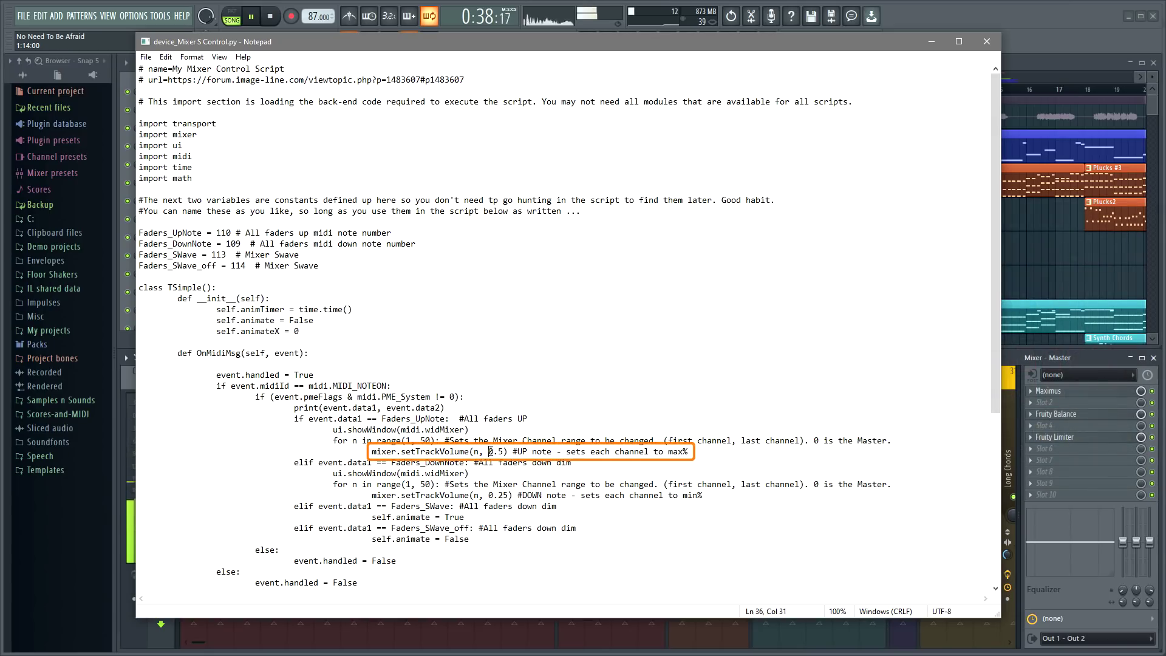
pyautogui.write('0.')
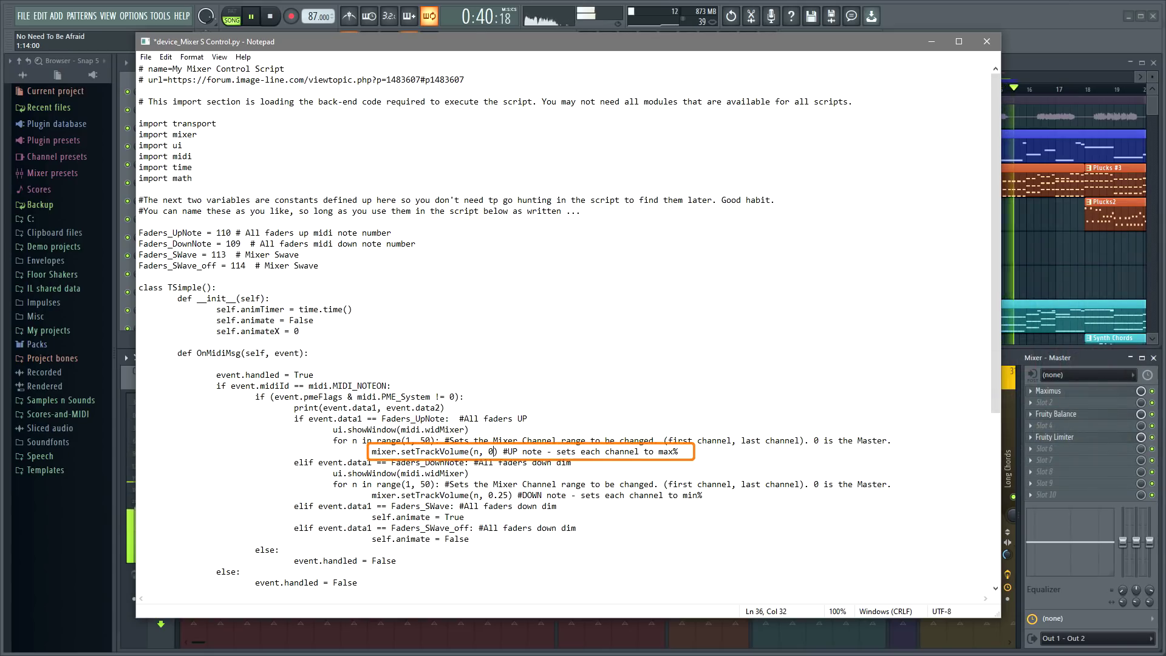
pyautogui.write('75')
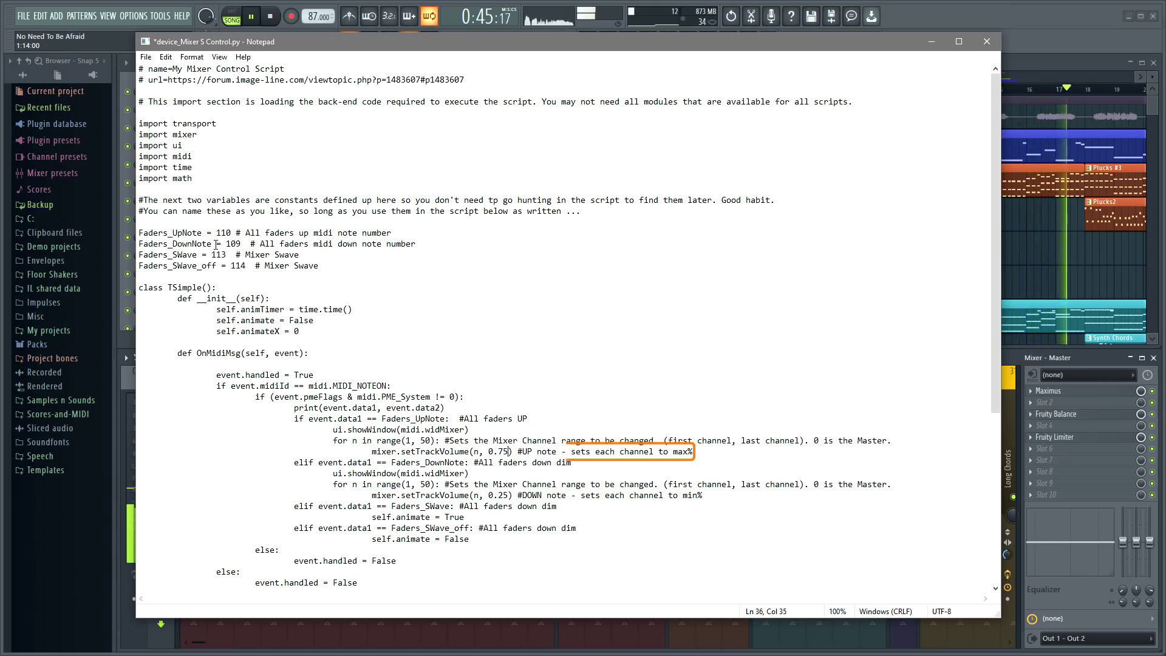
pyautogui.click(146, 57)
pyautogui.click(170, 112)
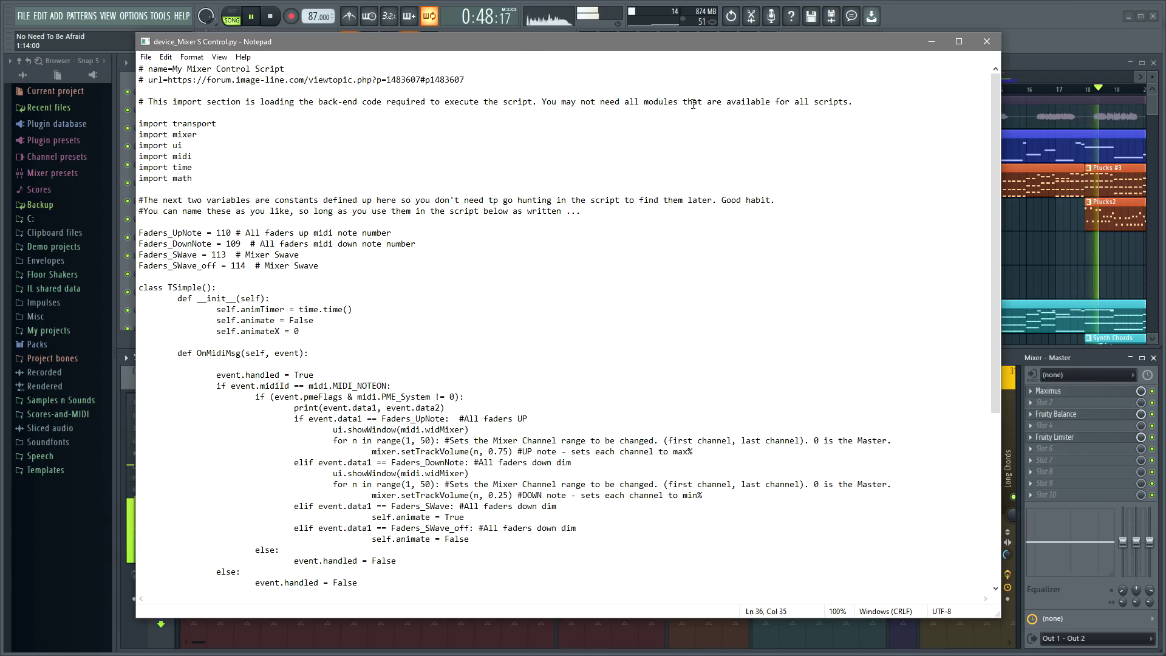
pyautogui.click(987, 42)
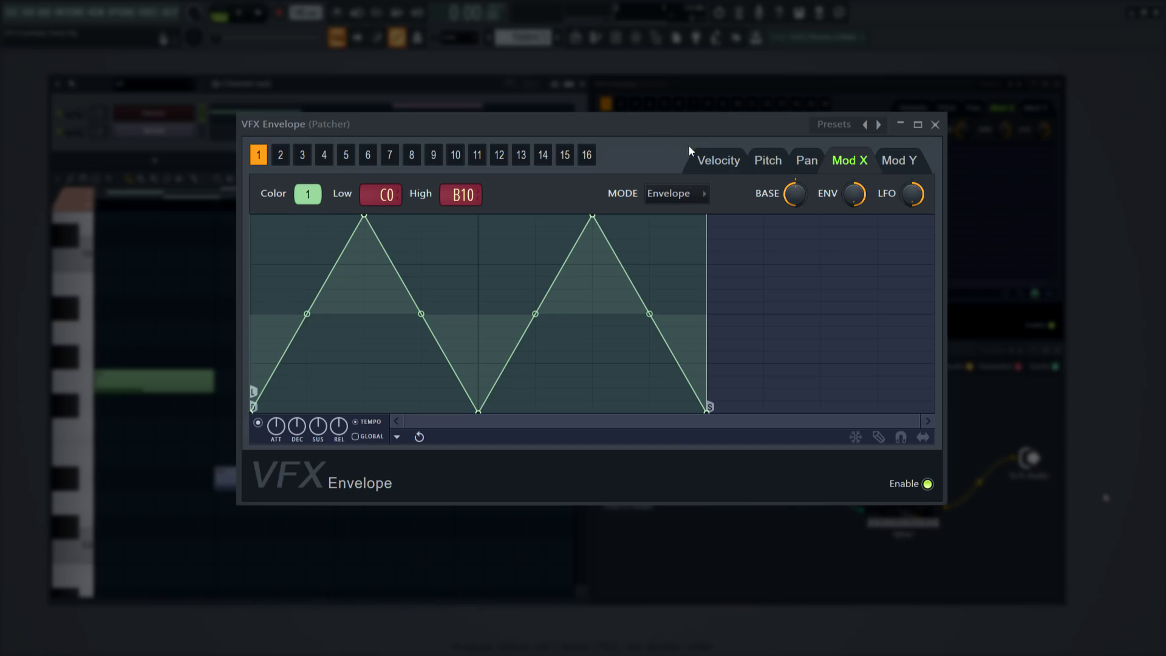
pyautogui.click(728, 171)
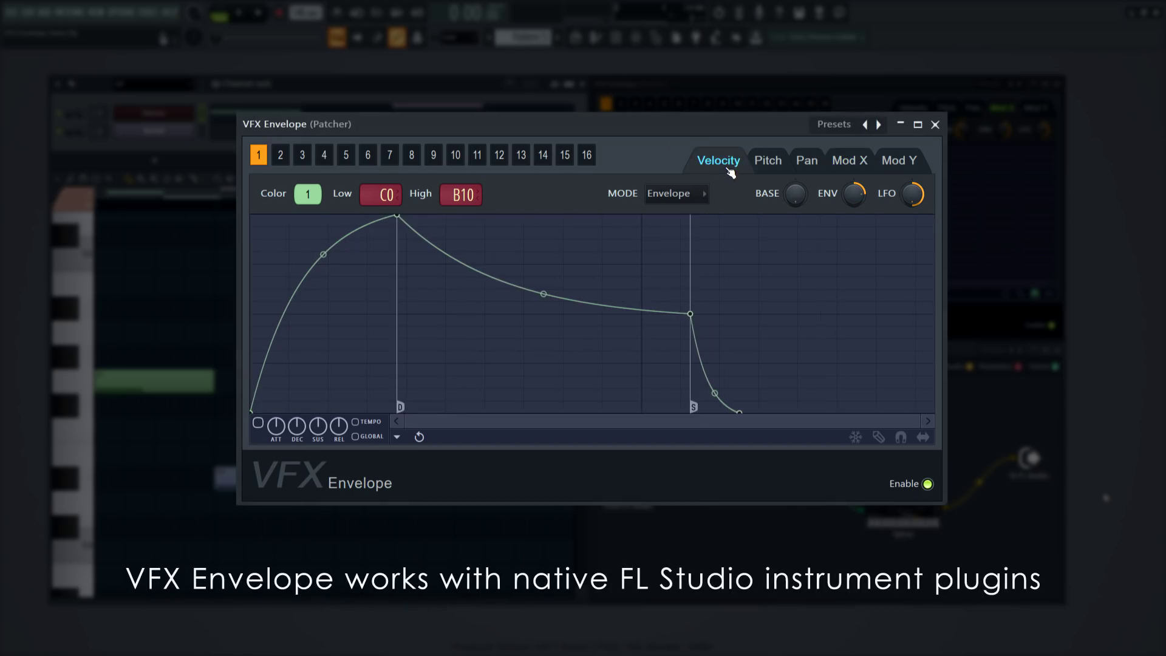
pyautogui.click(769, 165)
pyautogui.click(807, 164)
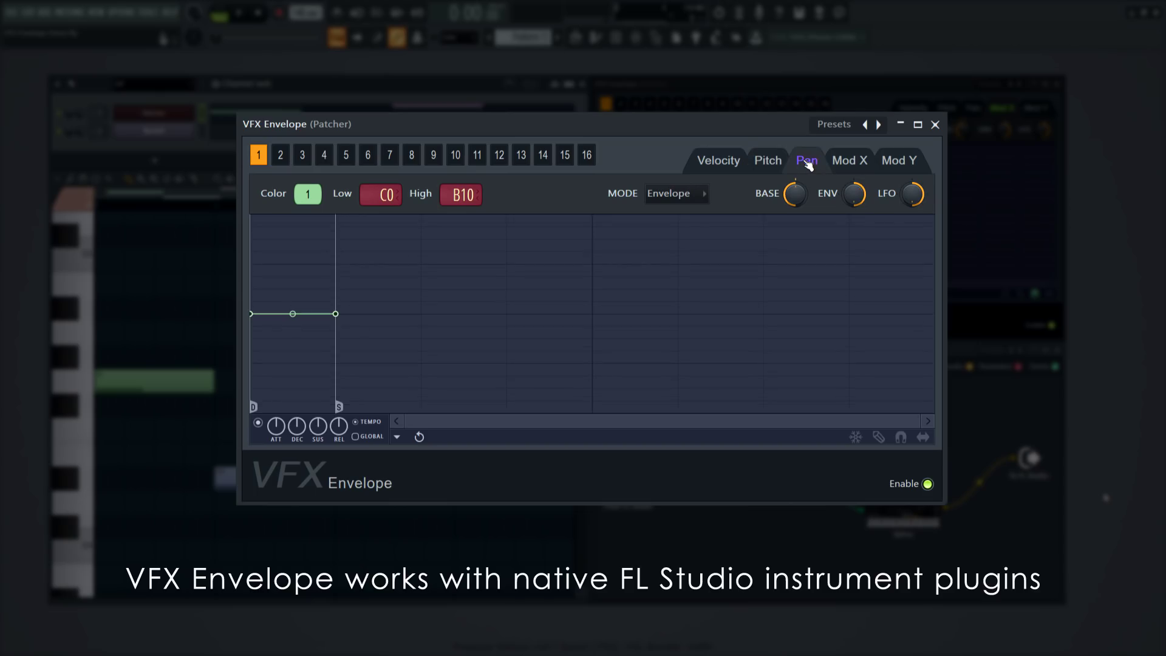
pyautogui.click(855, 169)
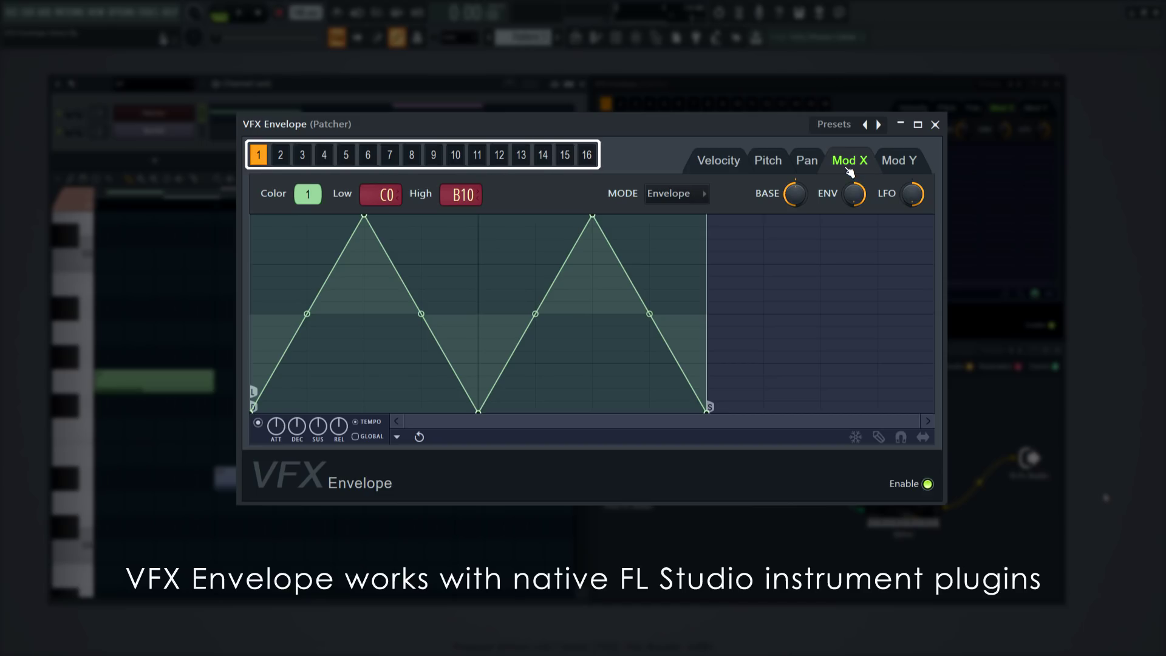
pyautogui.click(317, 202)
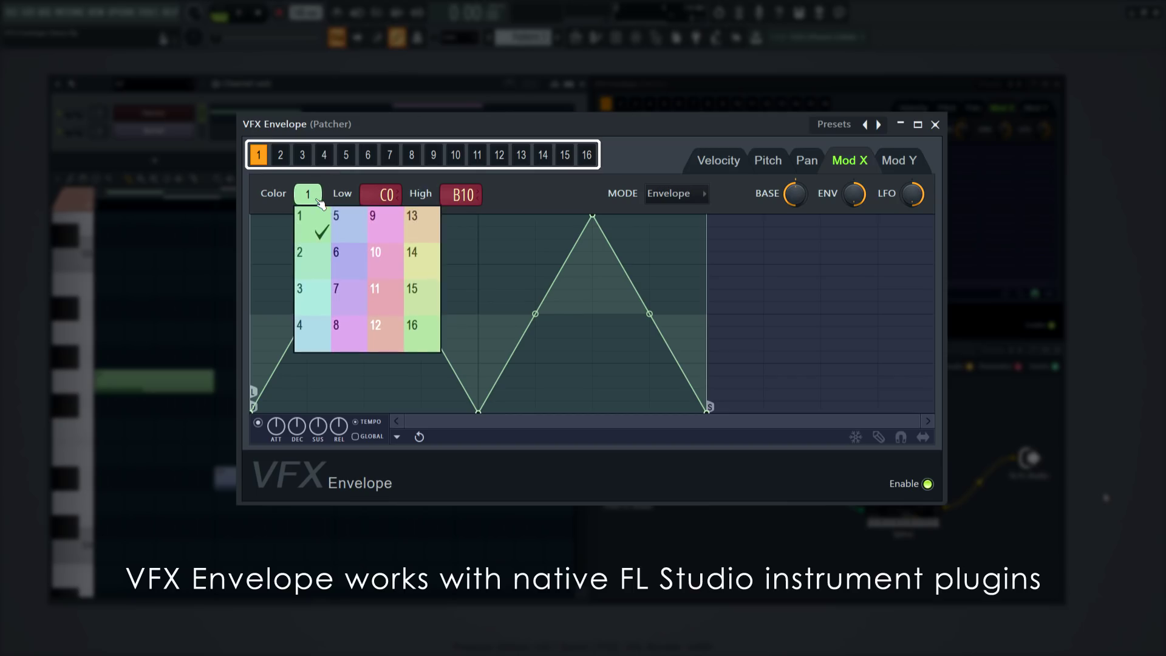
pyautogui.click(350, 224)
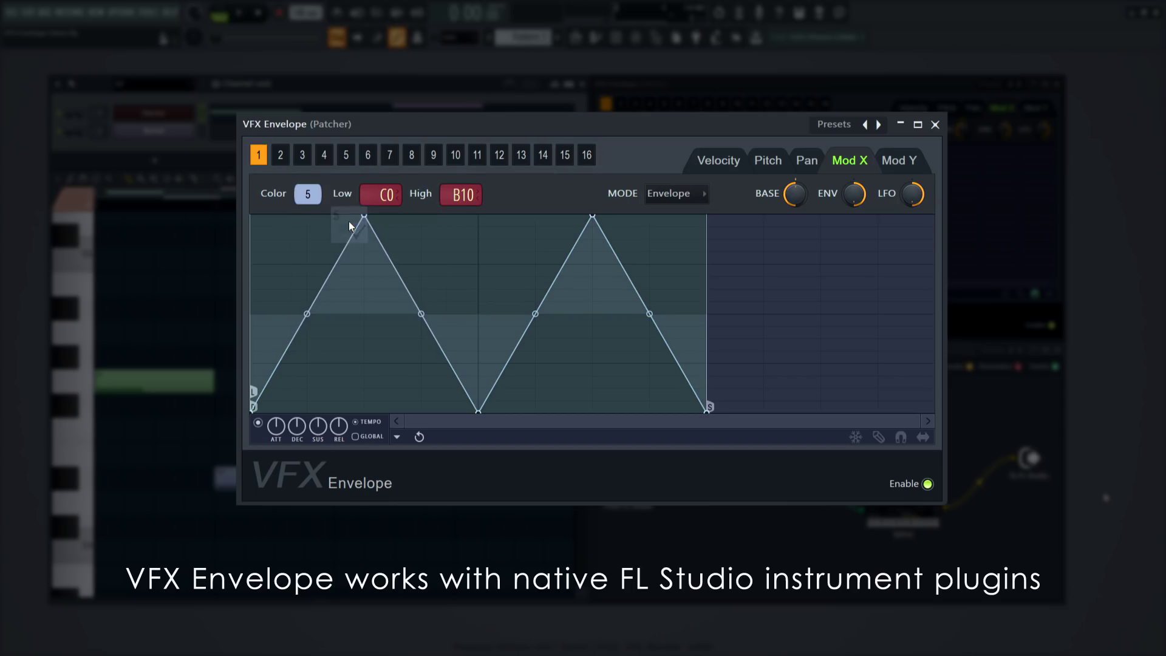
pyautogui.click(321, 207)
pyautogui.click(314, 223)
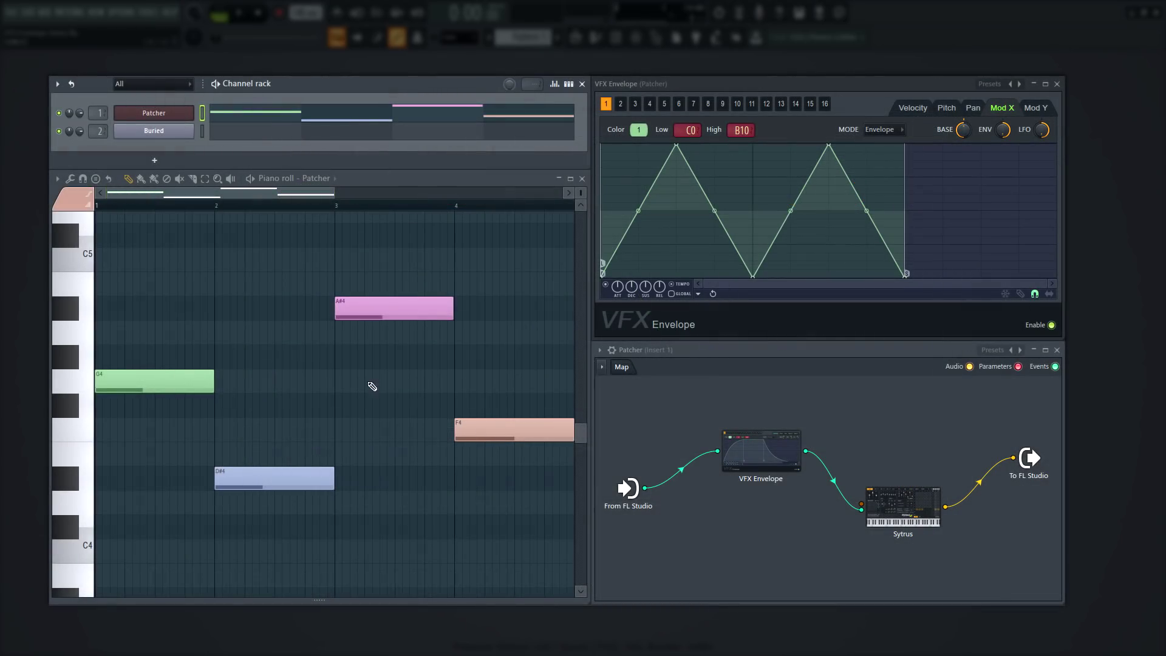
# Audition the G4, D#4, A#4 and F4 notes, then play the pattern.
pyautogui.click(168, 383)
pyautogui.click(273, 480)
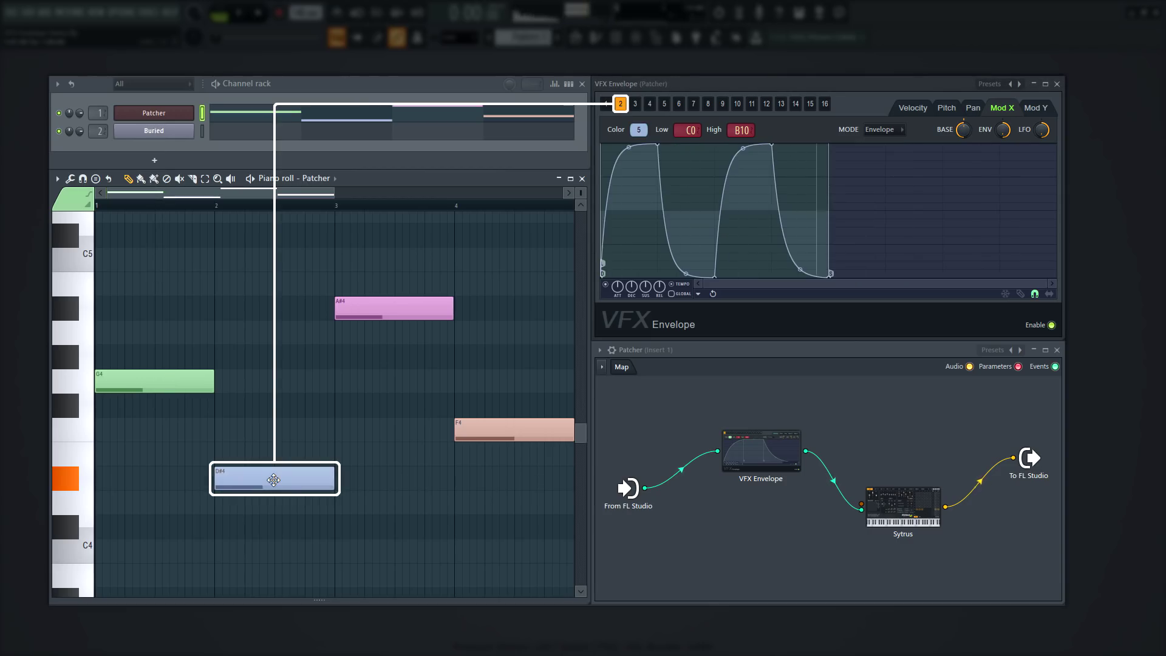
pyautogui.click(396, 309)
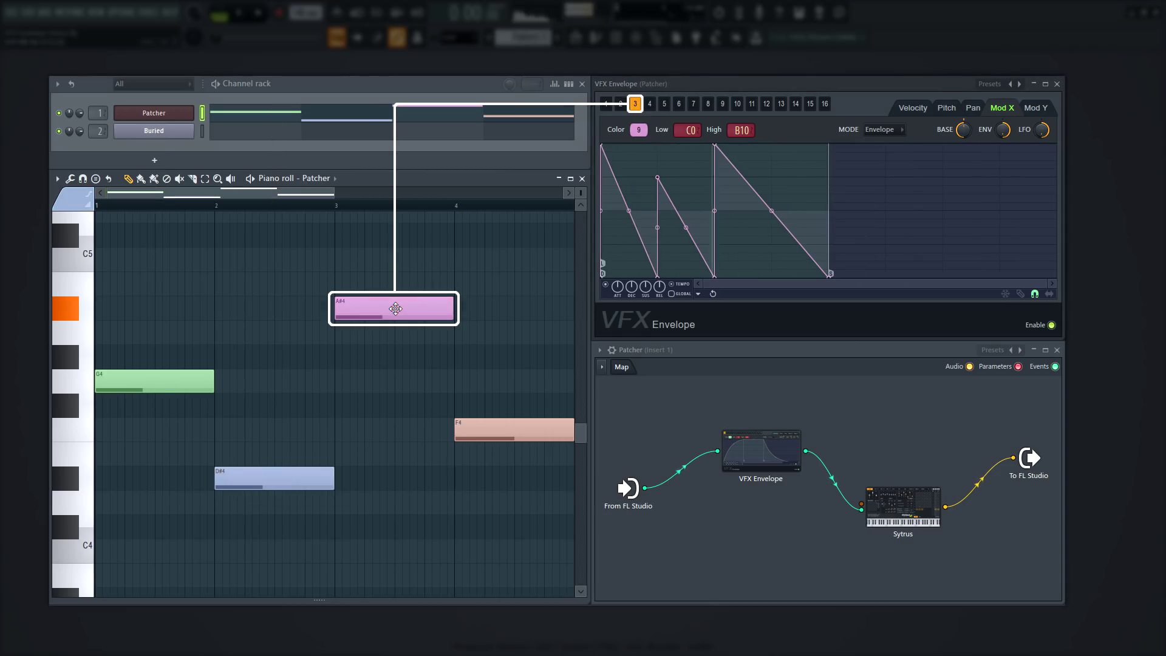
pyautogui.click(511, 432)
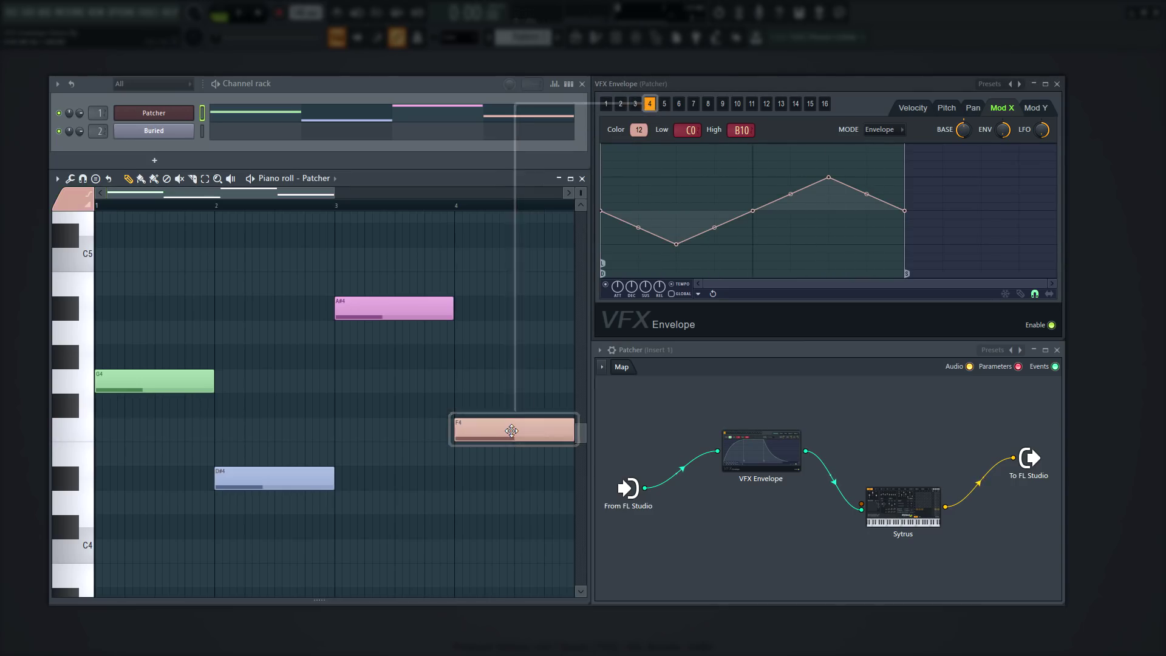
pyautogui.press('space')
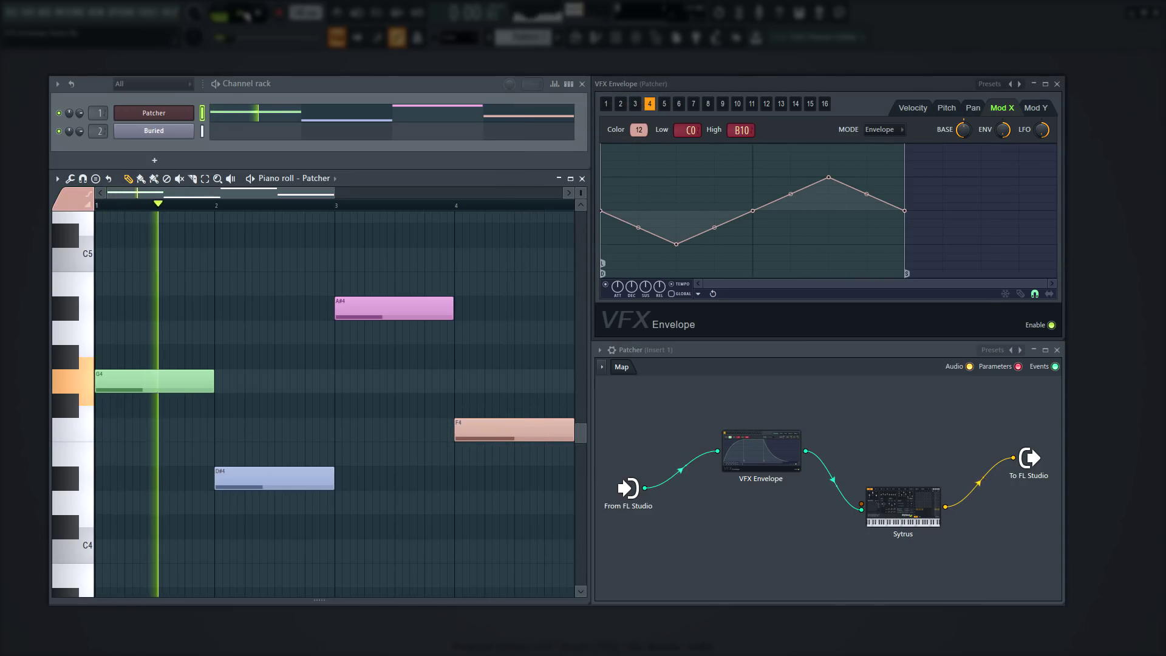
# Step through the colour's pan, pitch and velocity envelopes, then bring up the colour group choices.
pyautogui.click(973, 109)
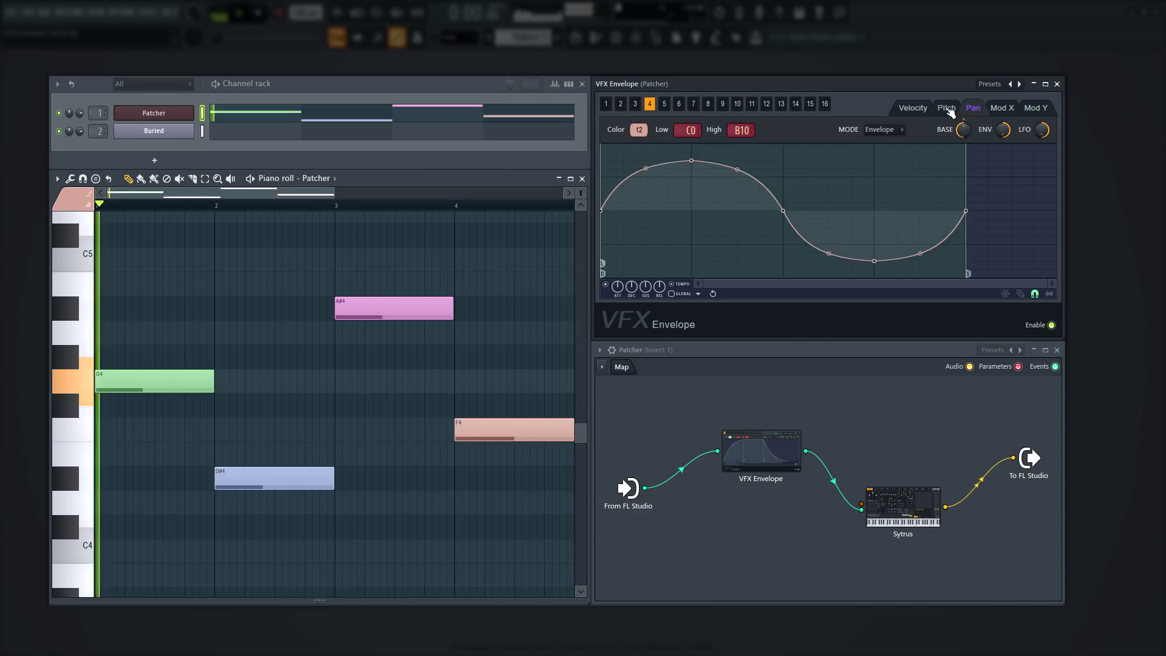
pyautogui.click(949, 109)
pyautogui.click(920, 111)
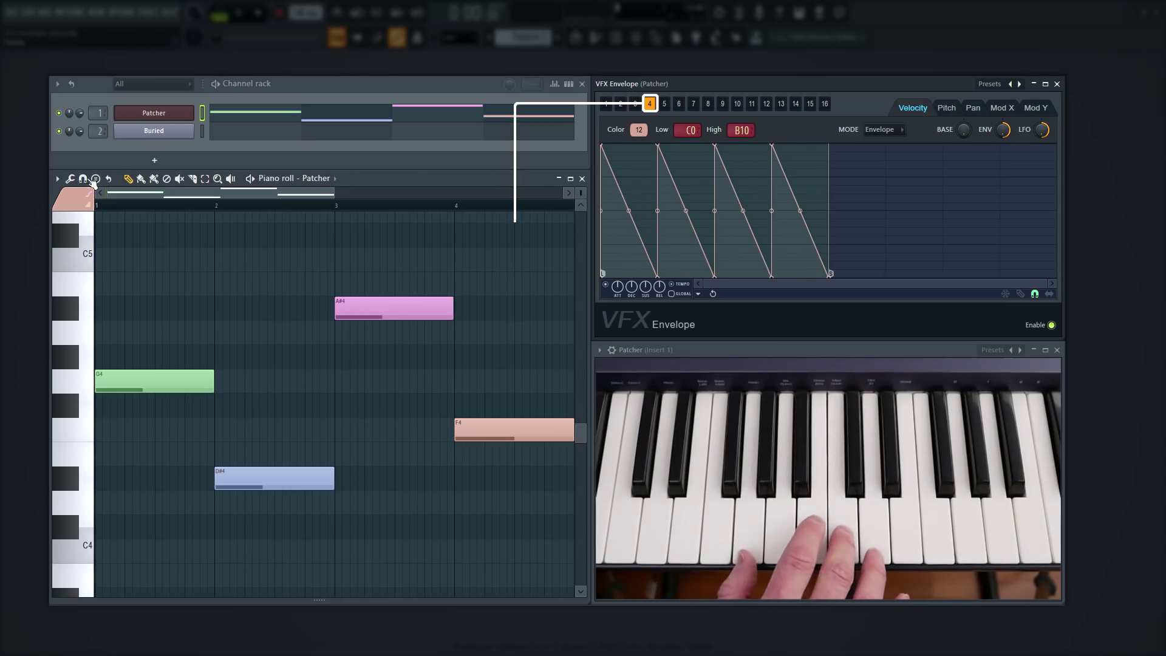
pyautogui.click(68, 202)
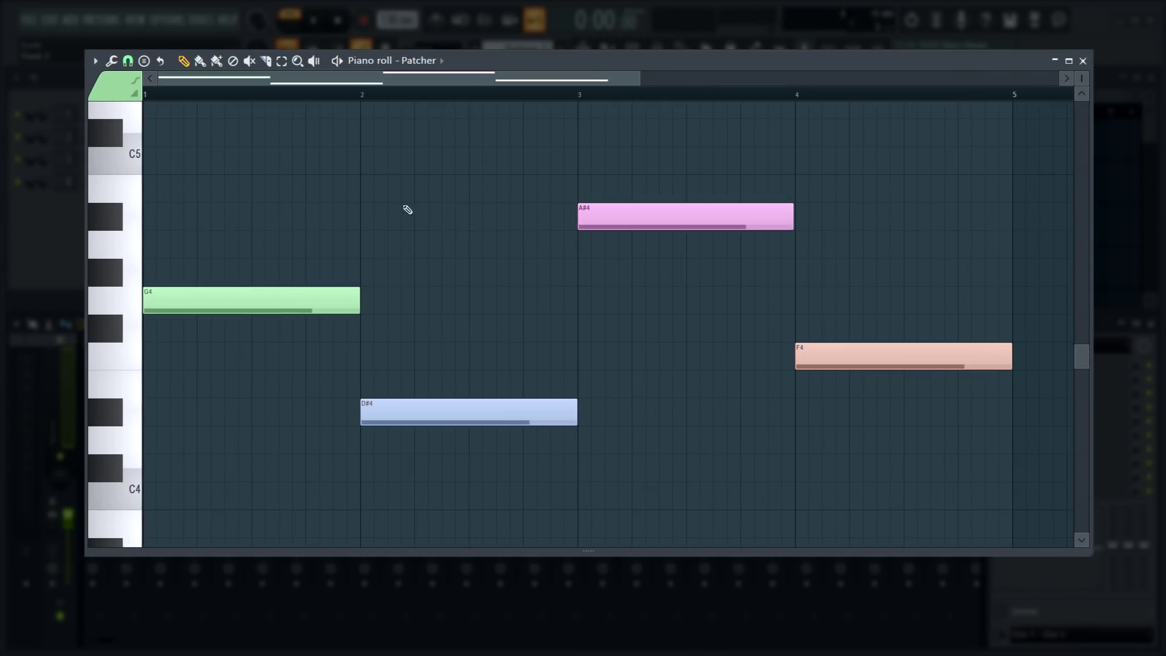
# Make the G4 note lime green.
pyautogui.click(113, 94)
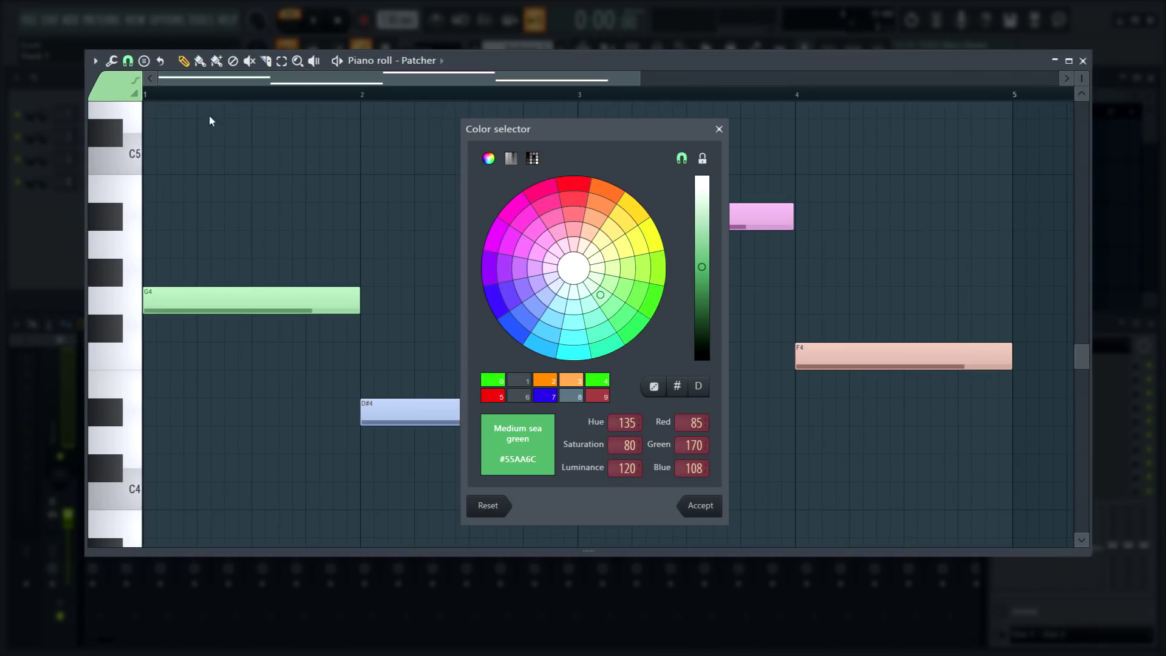
pyautogui.click(655, 305)
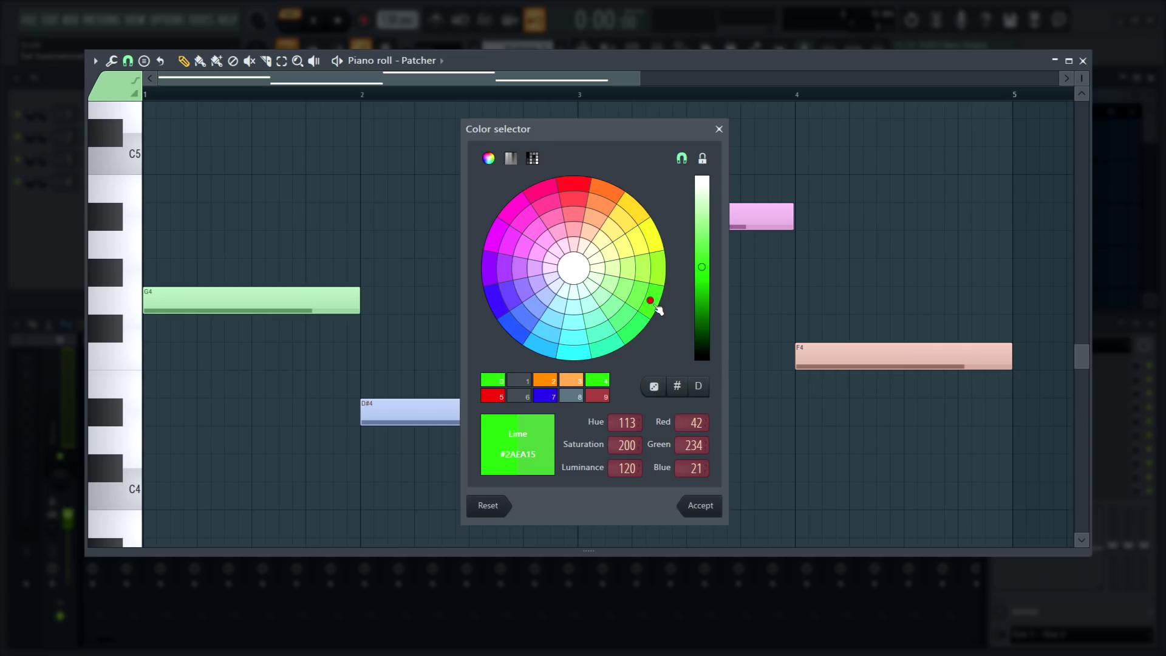
pyautogui.click(700, 506)
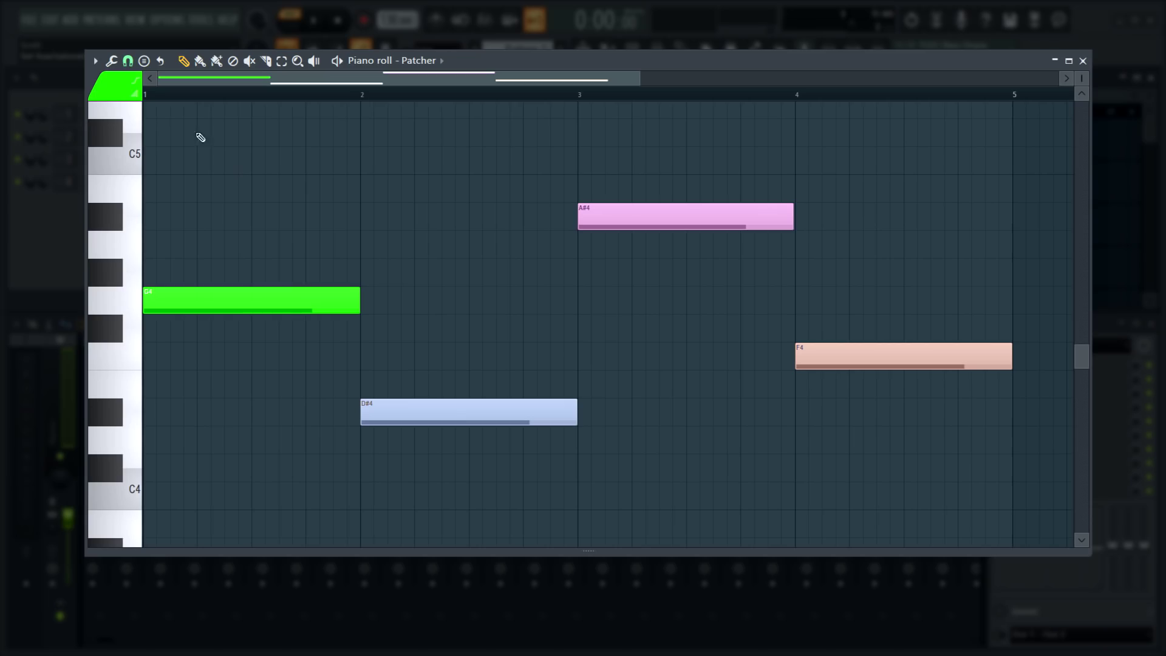
# Recolour note palette slot 2 to blue.
pyautogui.click(95, 61)
pyautogui.moveTo(115, 132)
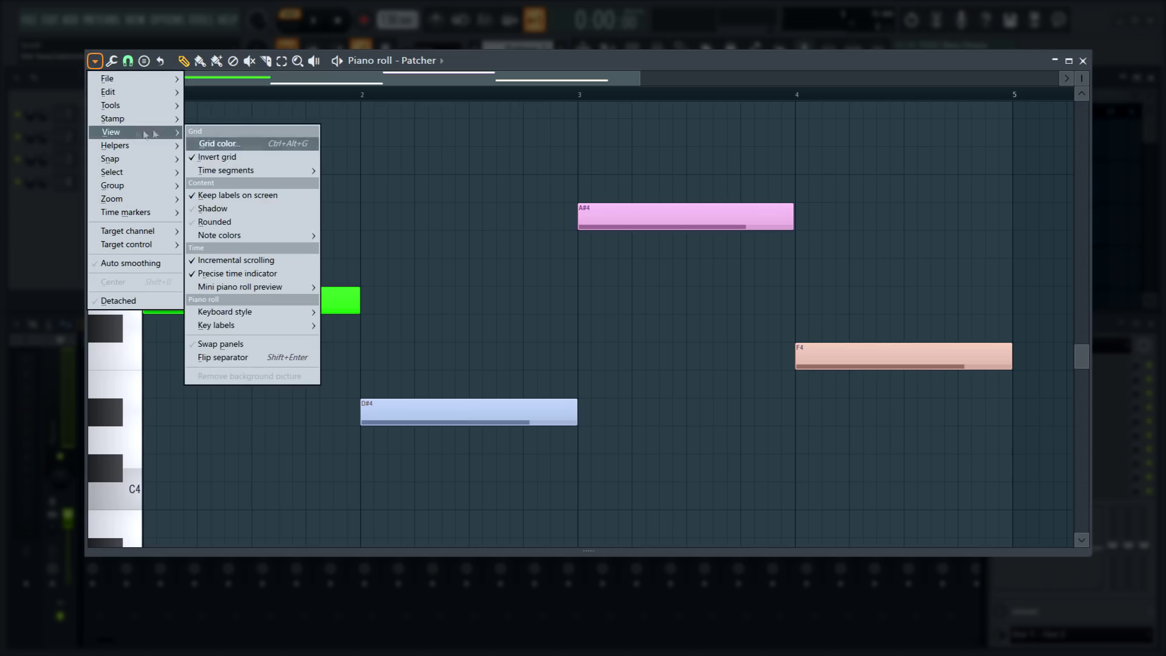
pyautogui.moveTo(254, 232)
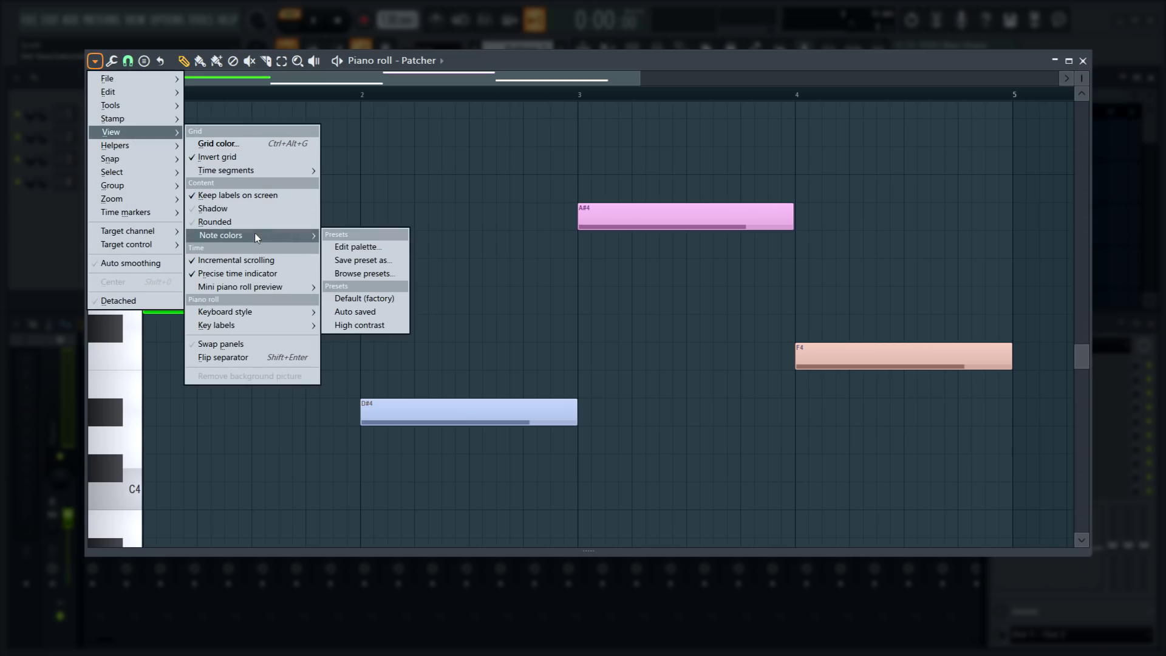
pyautogui.click(366, 247)
pyautogui.click(431, 155)
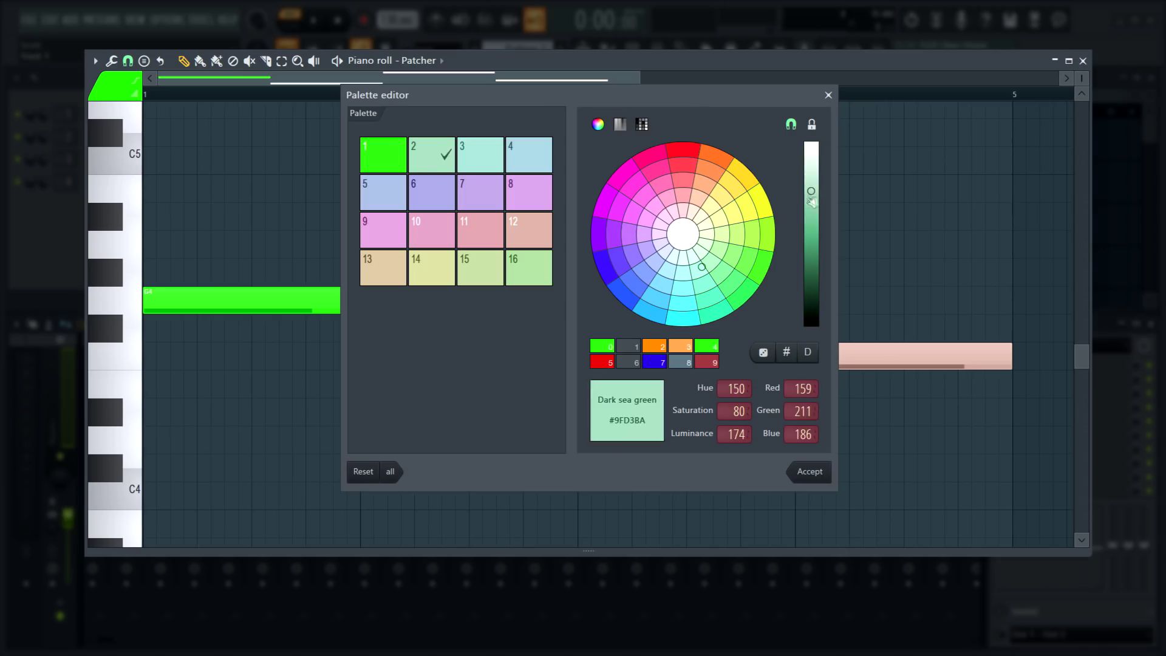
pyautogui.click(625, 293)
pyautogui.click(812, 472)
# Draw a blue (colour 2) C#5 note at bar 2.
pyautogui.click(131, 102)
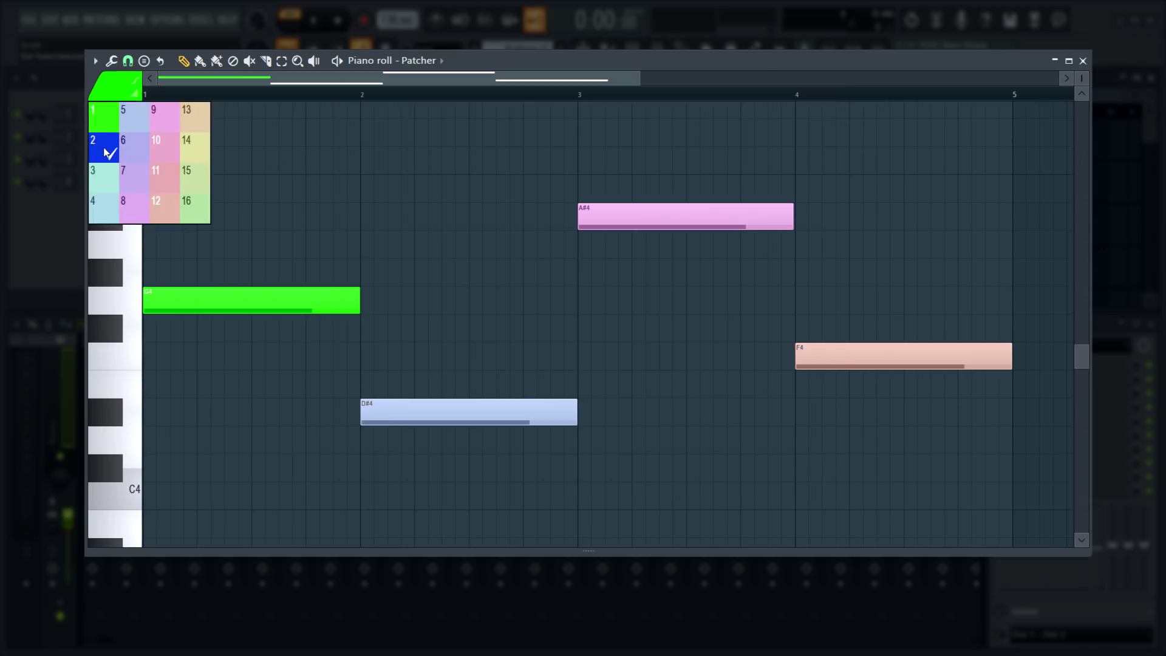
pyautogui.click(104, 147)
pyautogui.click(364, 133)
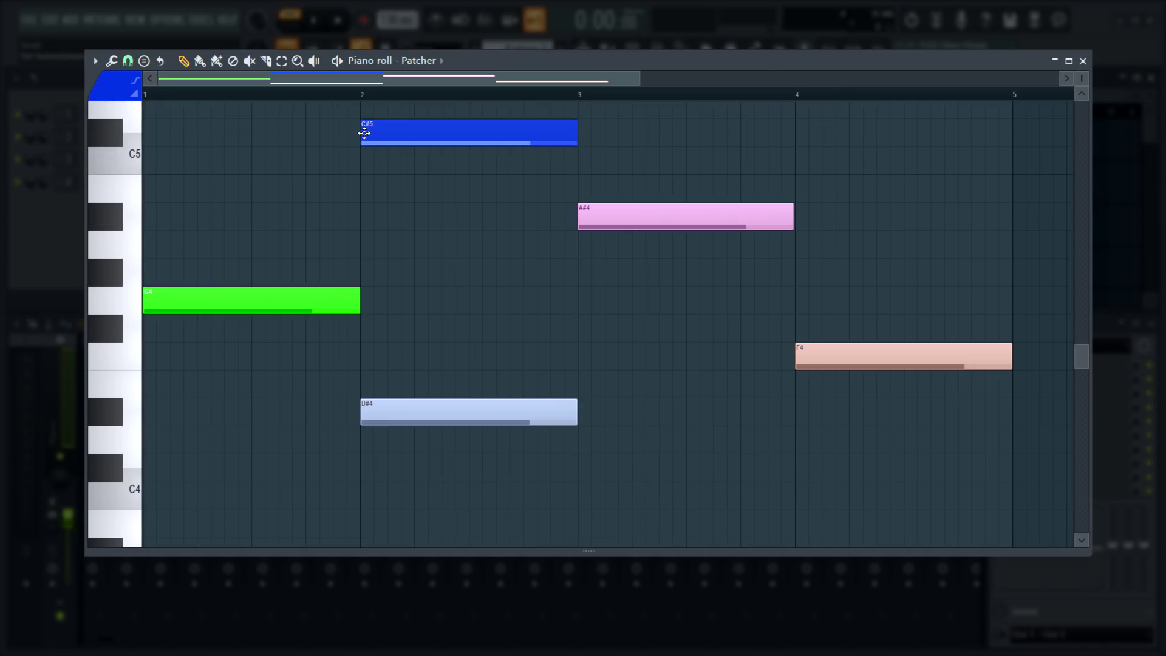
# Apply the High contrast note colour preset to all piano roll notes.
pyautogui.click(94, 61)
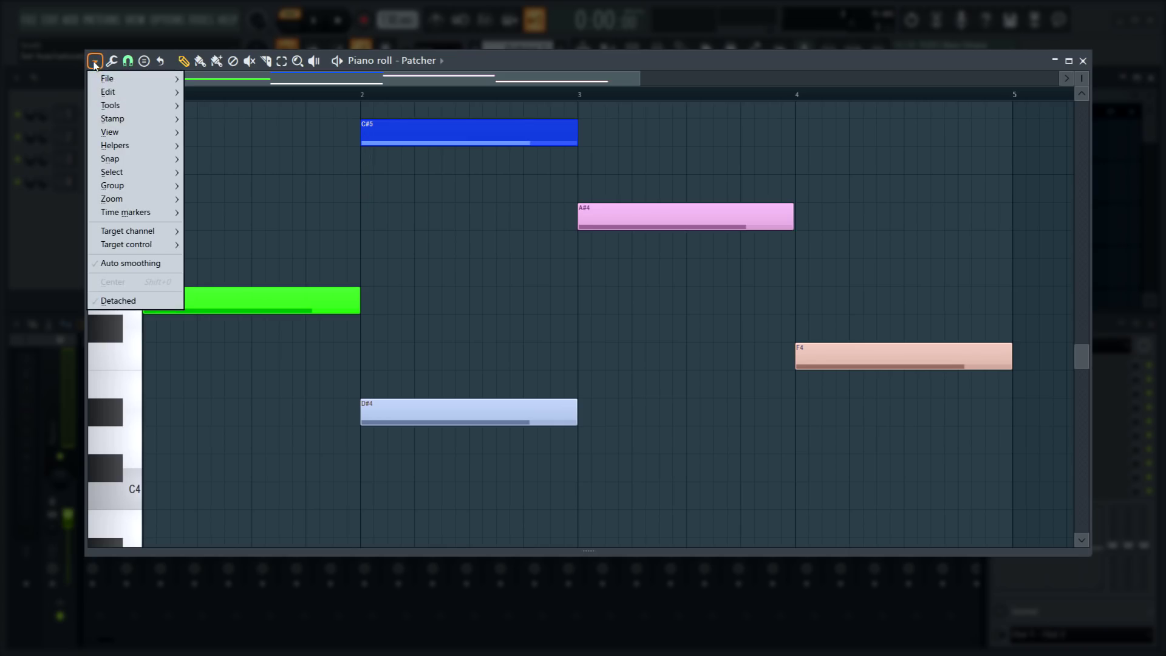
pyautogui.moveTo(124, 133)
pyautogui.moveTo(273, 235)
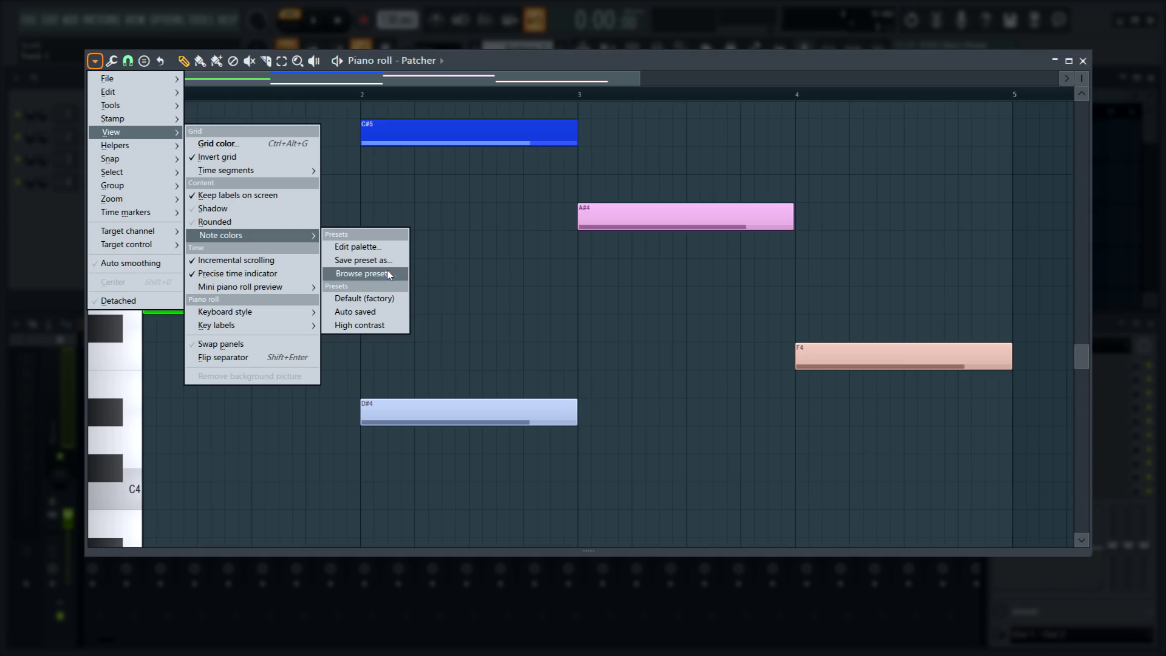
pyautogui.click(374, 327)
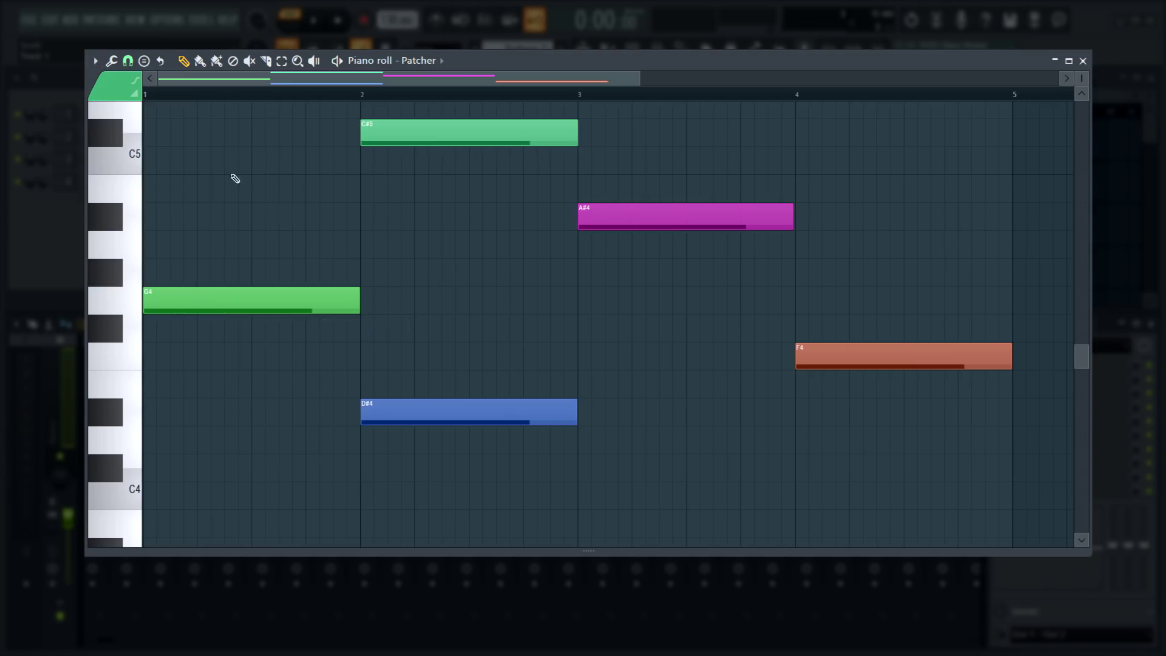
pyautogui.click(107, 94)
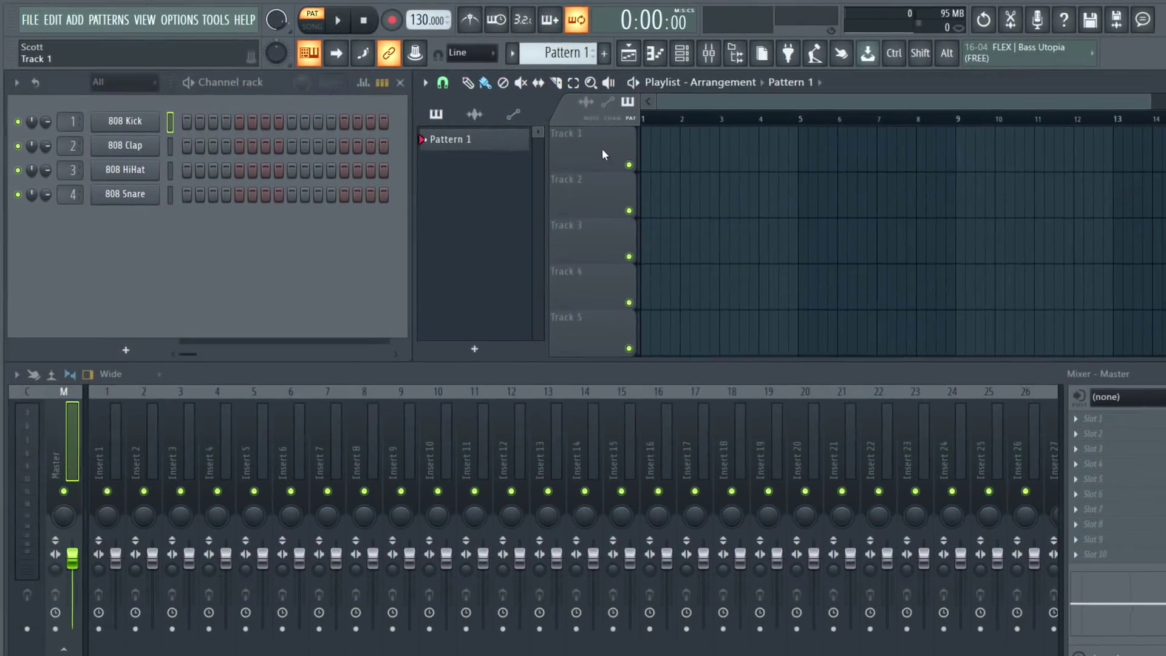
pyautogui.rightClick(596, 151)
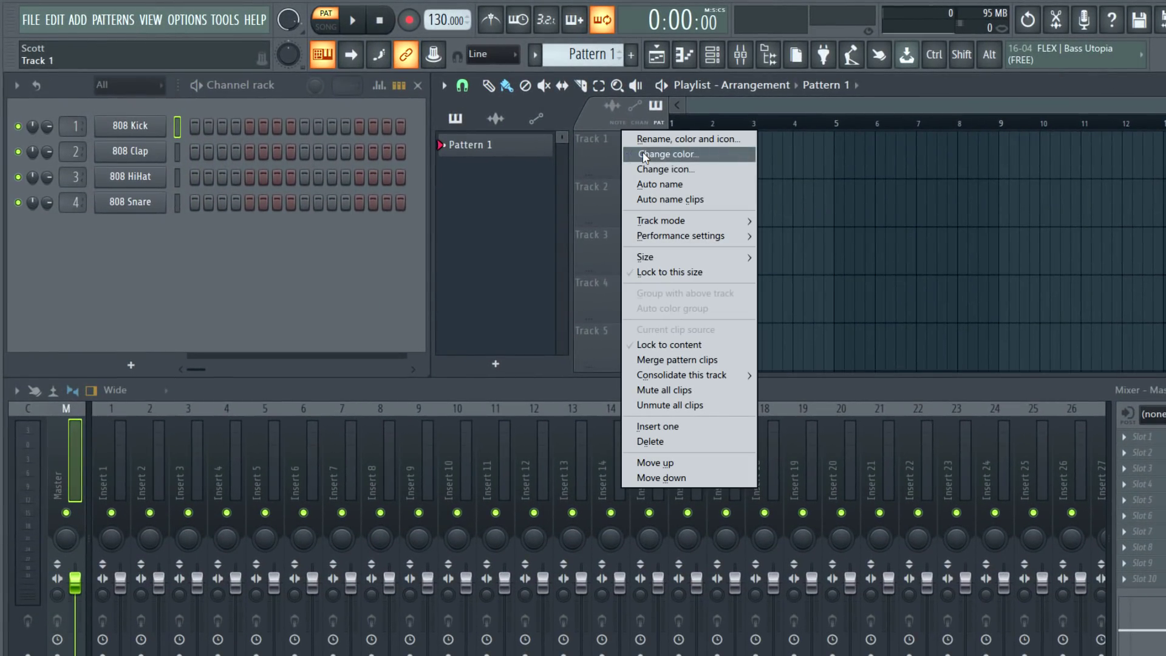
pyautogui.click(645, 156)
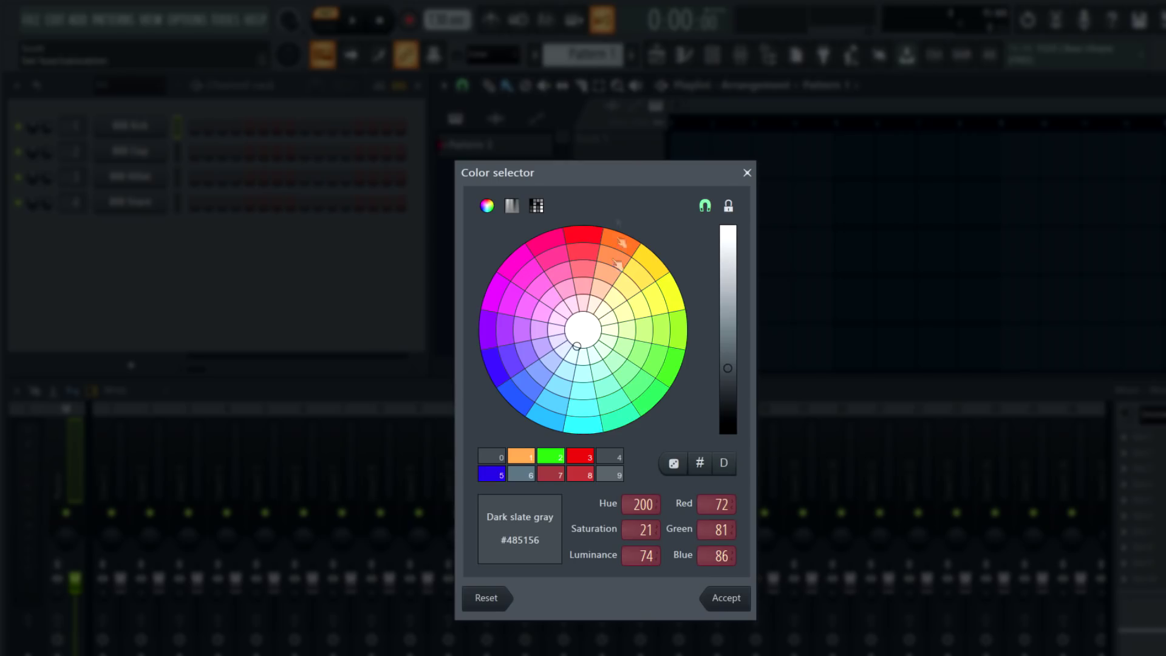
pyautogui.moveTo(728, 356); pyautogui.dragTo(737, 329)
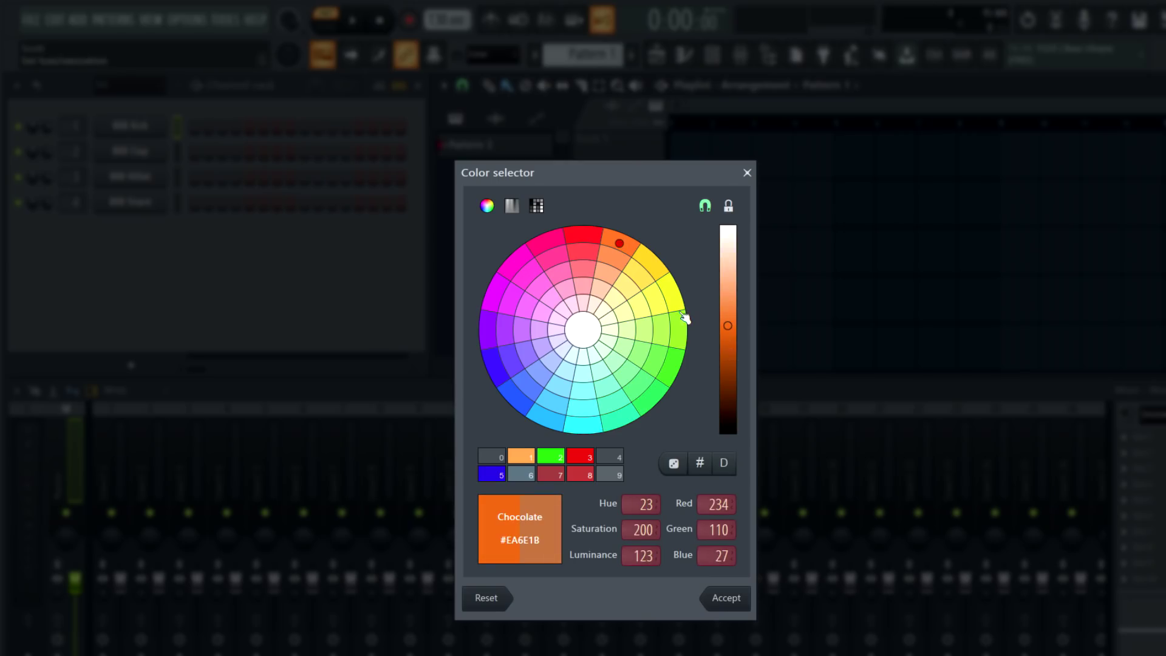
pyautogui.click(706, 208)
pyautogui.moveTo(609, 304)
pyautogui.mouseDown()
pyautogui.moveTo(539, 299)
pyautogui.moveTo(568, 416)
pyautogui.moveTo(649, 347)
pyautogui.moveTo(621, 288)
pyautogui.moveTo(548, 258)
pyautogui.moveTo(514, 340)
pyautogui.mouseUp()
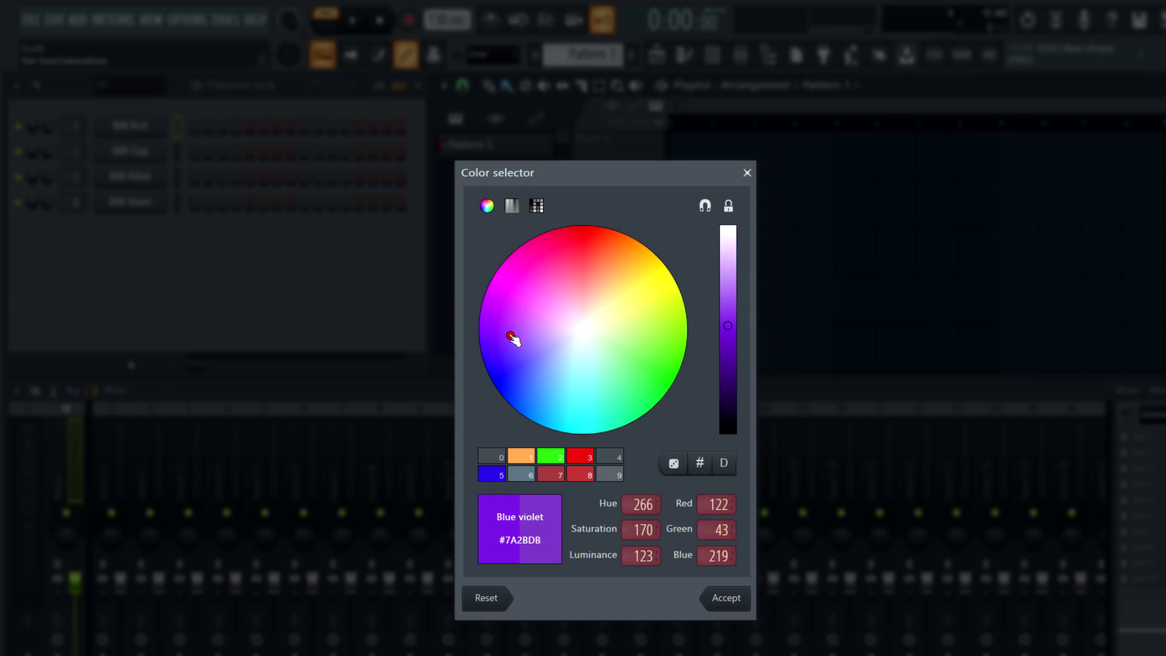
pyautogui.click(512, 206)
pyautogui.moveTo(629, 292)
pyautogui.mouseDown()
pyautogui.moveTo(612, 247)
pyautogui.moveTo(505, 245)
pyautogui.mouseUp()
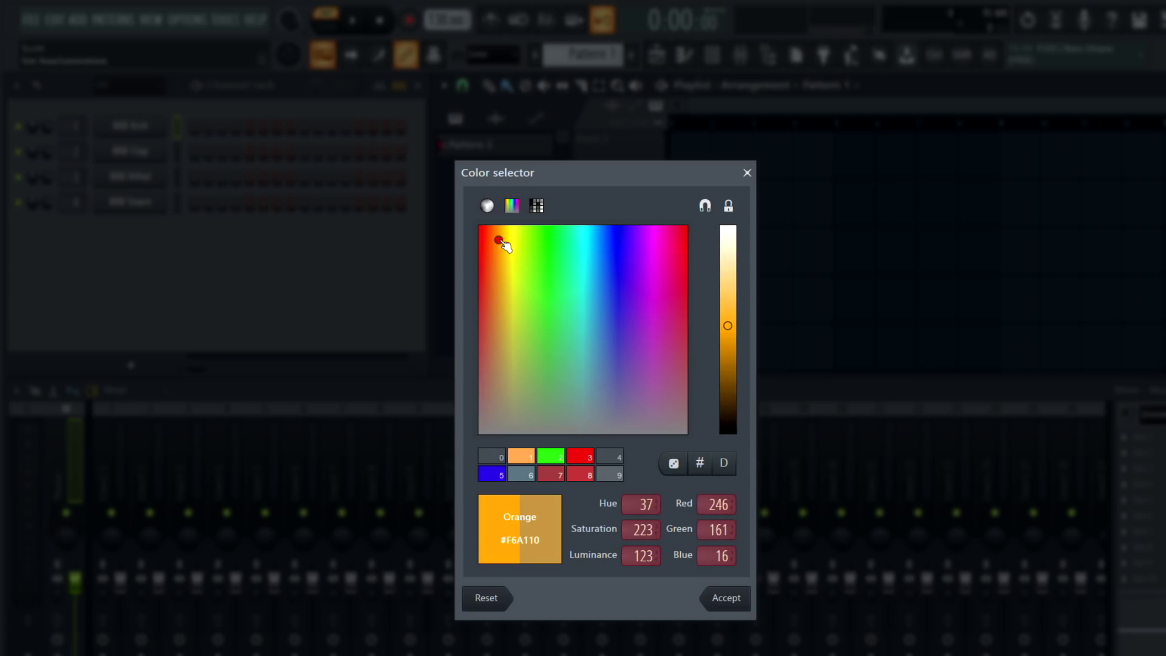
pyautogui.click(487, 206)
pyautogui.click(628, 248)
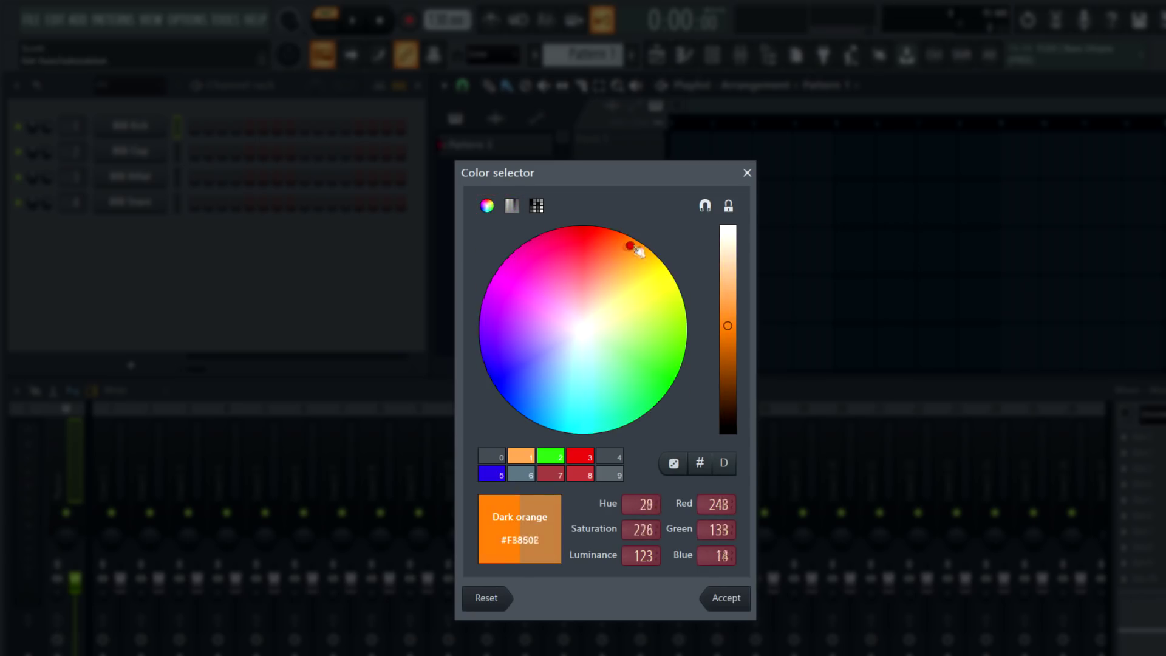
pyautogui.click(727, 598)
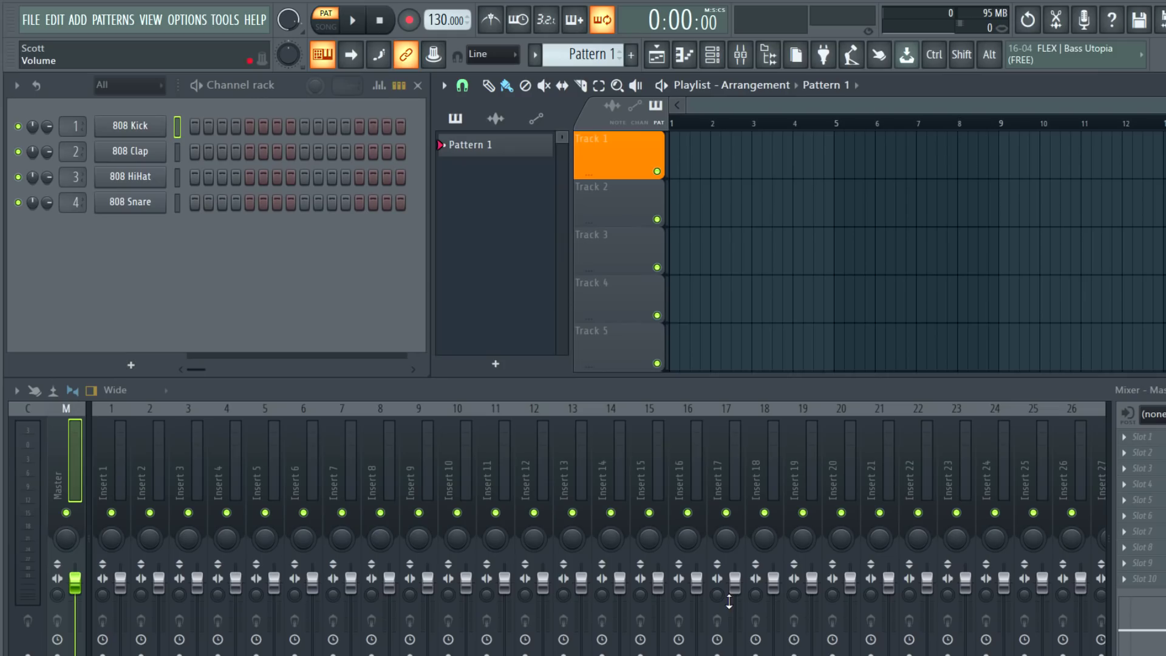
pyautogui.rightClick(621, 157)
pyautogui.click(649, 157)
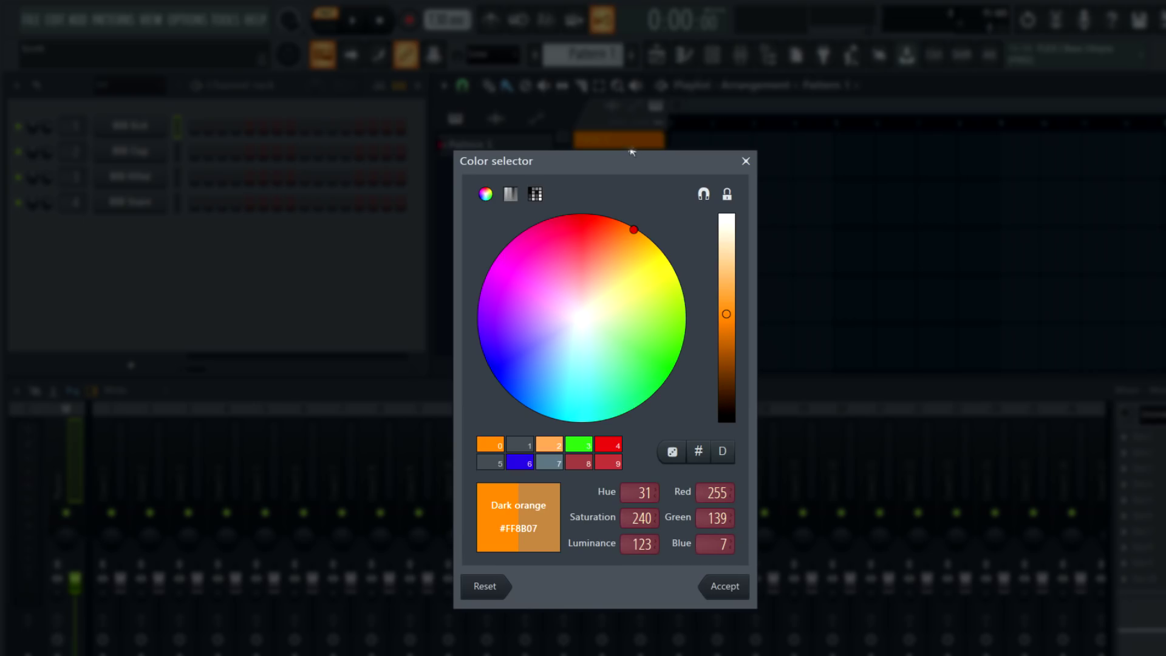
pyautogui.click(728, 457)
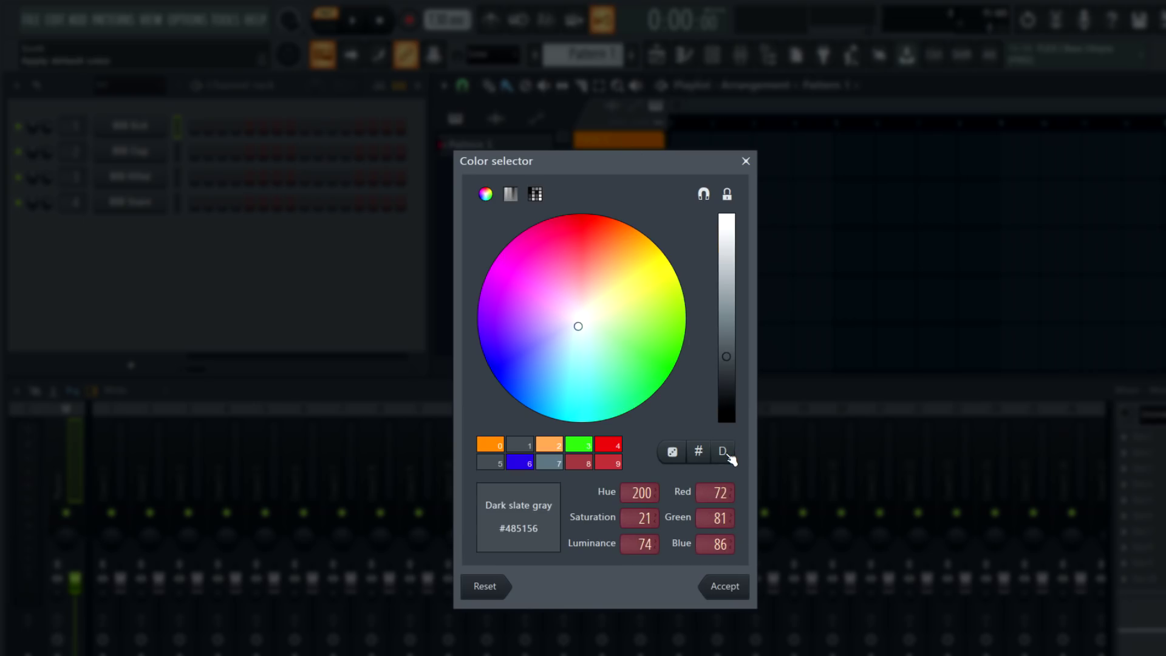
pyautogui.click(732, 588)
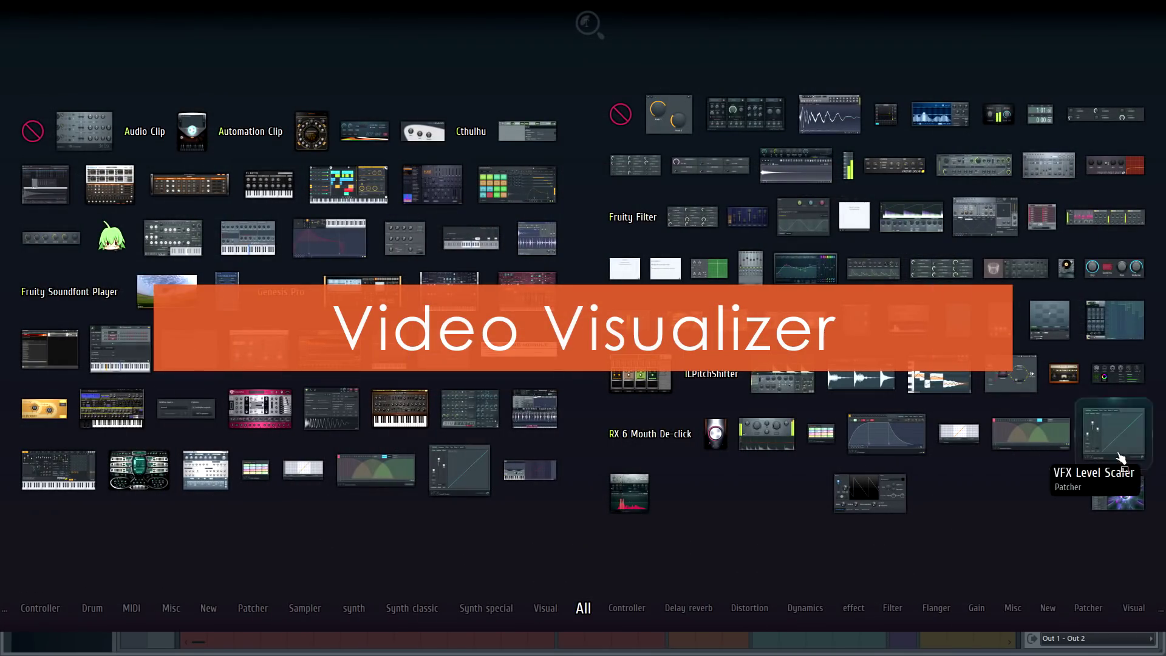
# Load ZGameEditor Visualizer onto the Master mixer track and bring up its video wizard.
pyautogui.moveTo(1127, 493); pyautogui.dragTo(439, 369)
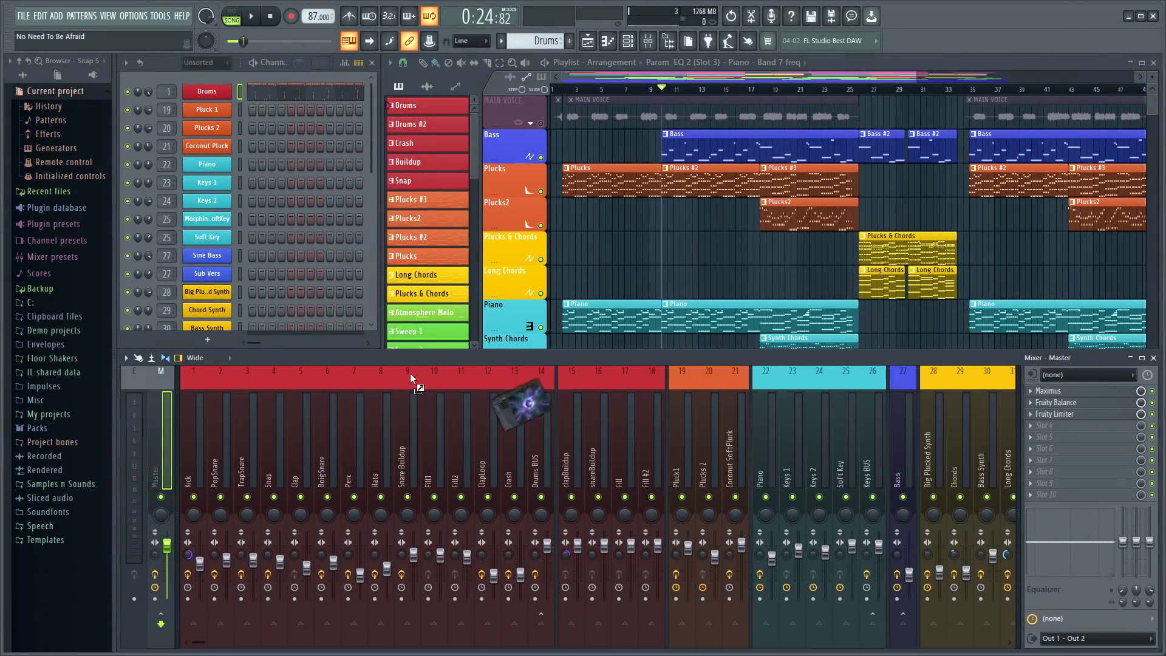
pyautogui.moveTo(182, 421); pyautogui.dragTo(165, 425)
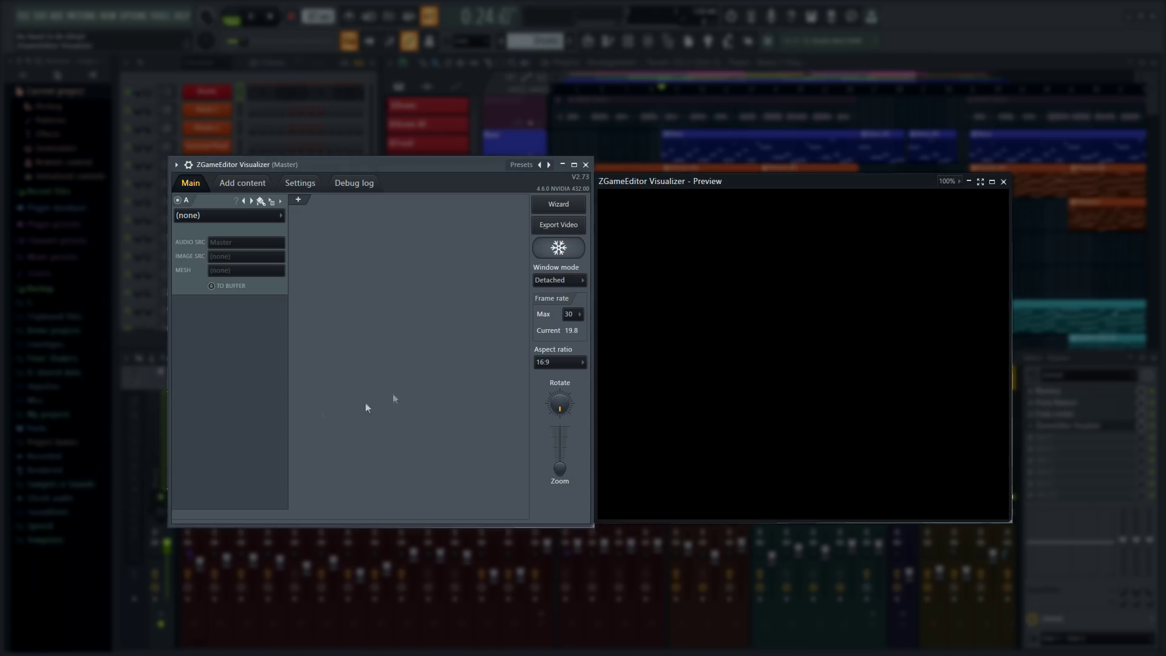
pyautogui.click(559, 205)
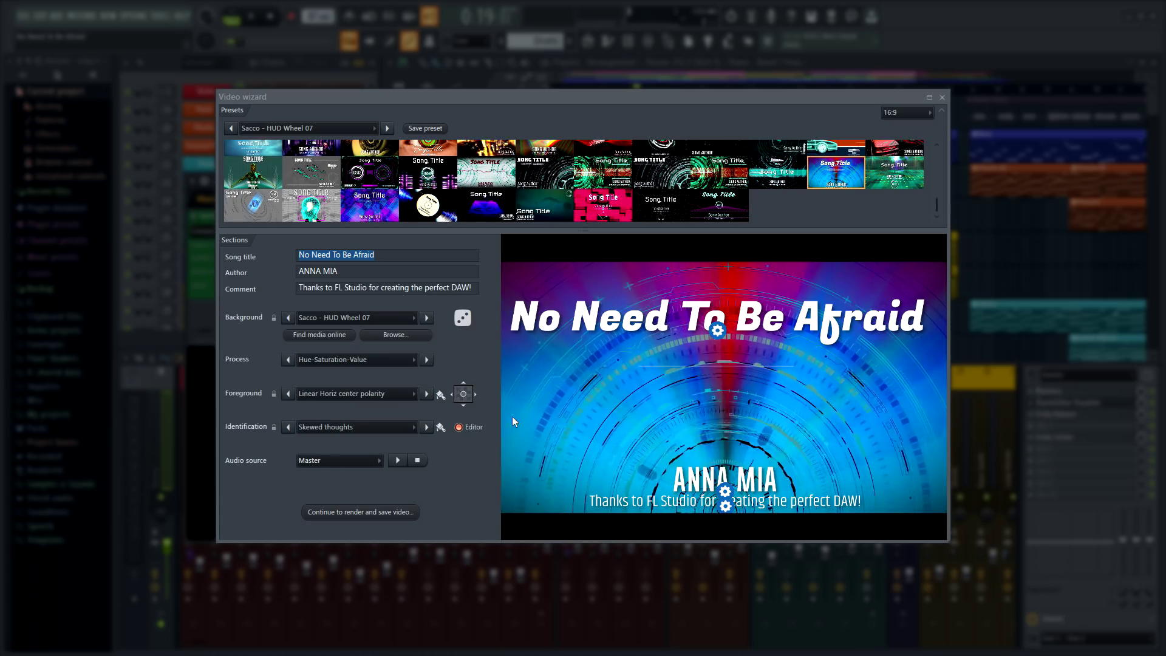
# Shrink the song title text and nudge the author text up-left, previewing with playback.
pyautogui.click(465, 432)
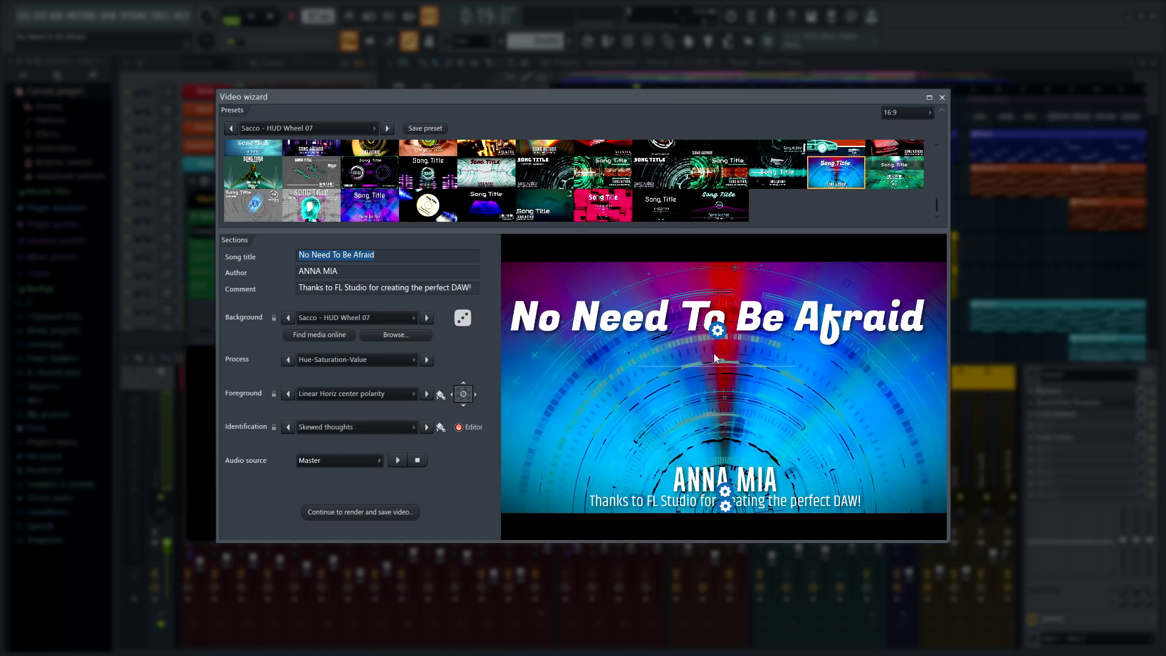
pyautogui.moveTo(770, 350); pyautogui.dragTo(719, 367)
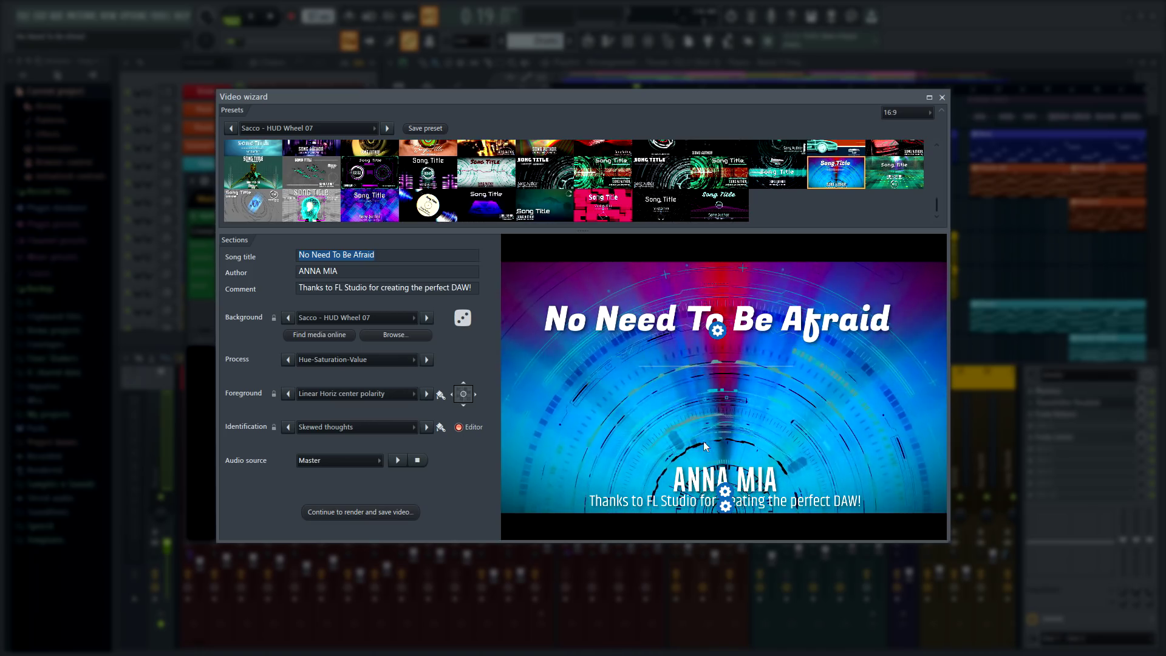
pyautogui.moveTo(725, 494)
pyautogui.click(740, 442)
pyautogui.moveTo(742, 439)
pyautogui.mouseDown()
pyautogui.moveTo(708, 442)
pyautogui.moveTo(741, 428)
pyautogui.mouseUp()
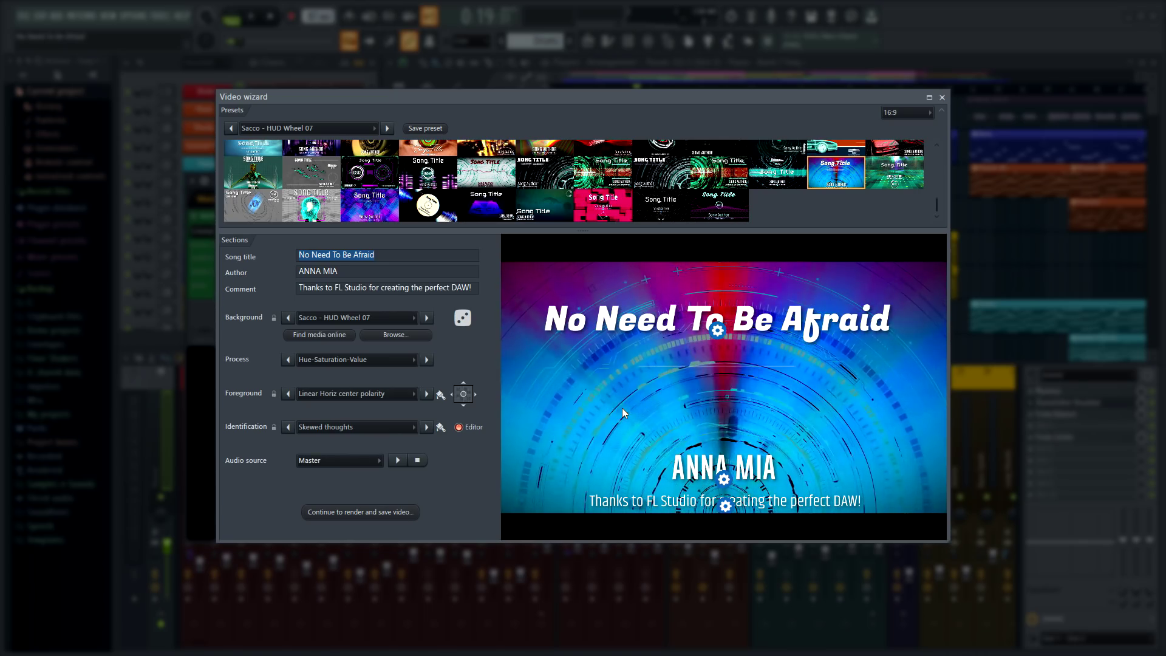
pyautogui.click(397, 460)
pyautogui.click(461, 427)
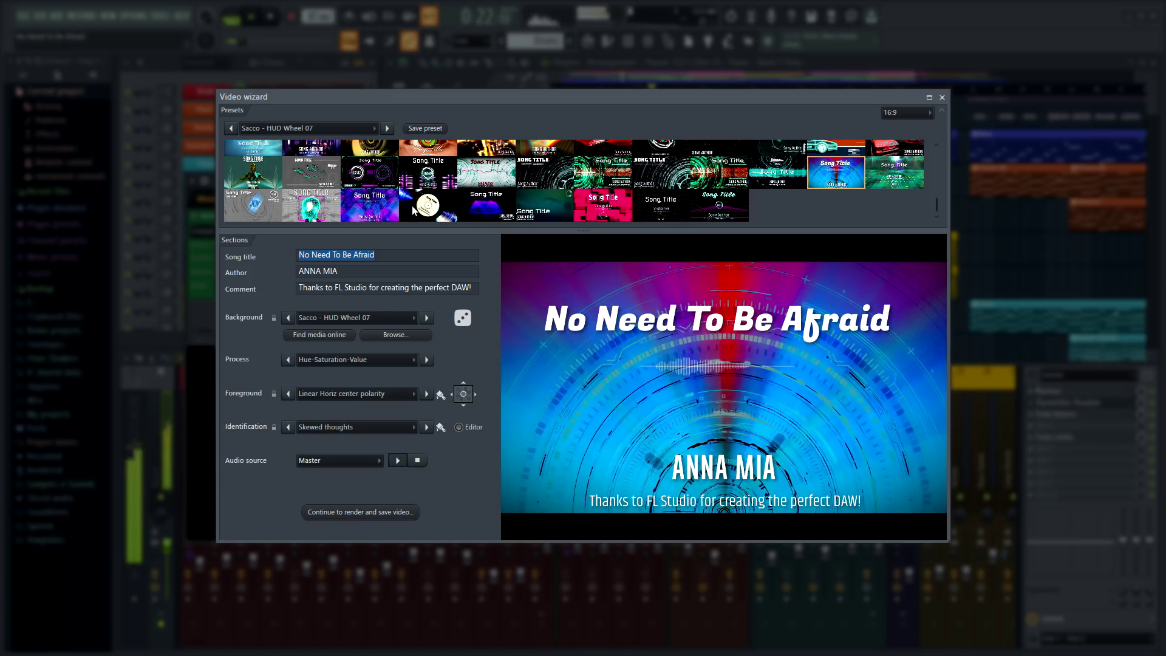
# Try the Sacco - Tronic Wall preset, settle on Colove - The Monitor, and search online media.
pyautogui.scroll(3, 412, 202)
pyautogui.scroll(-5, 412, 202)
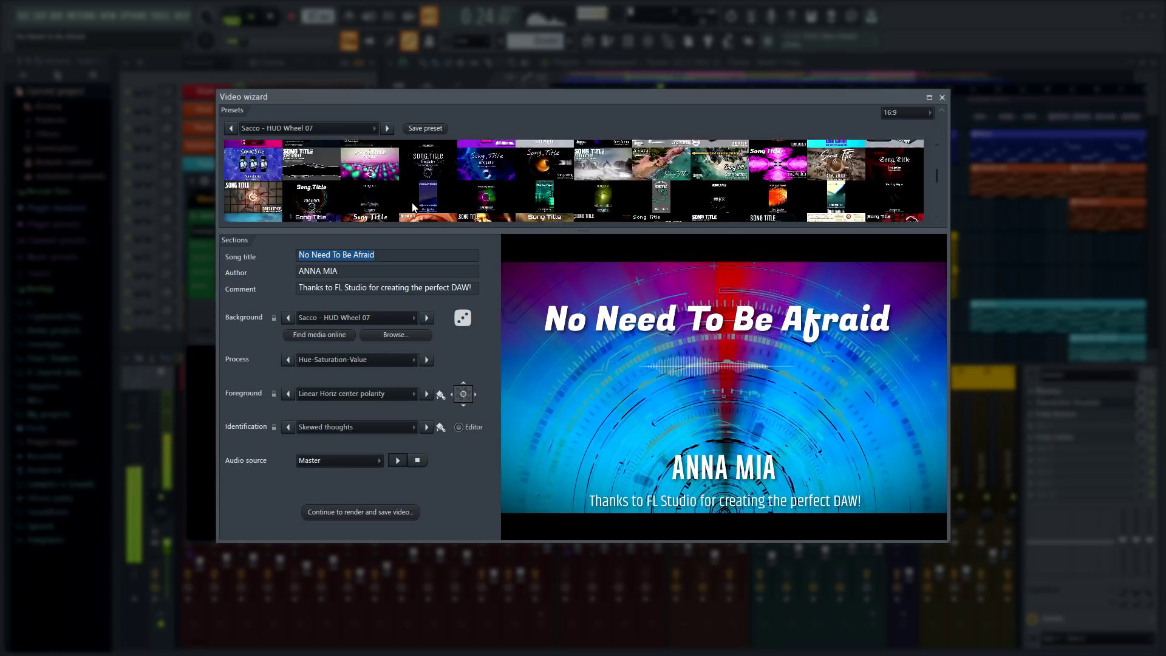
pyautogui.click(373, 217)
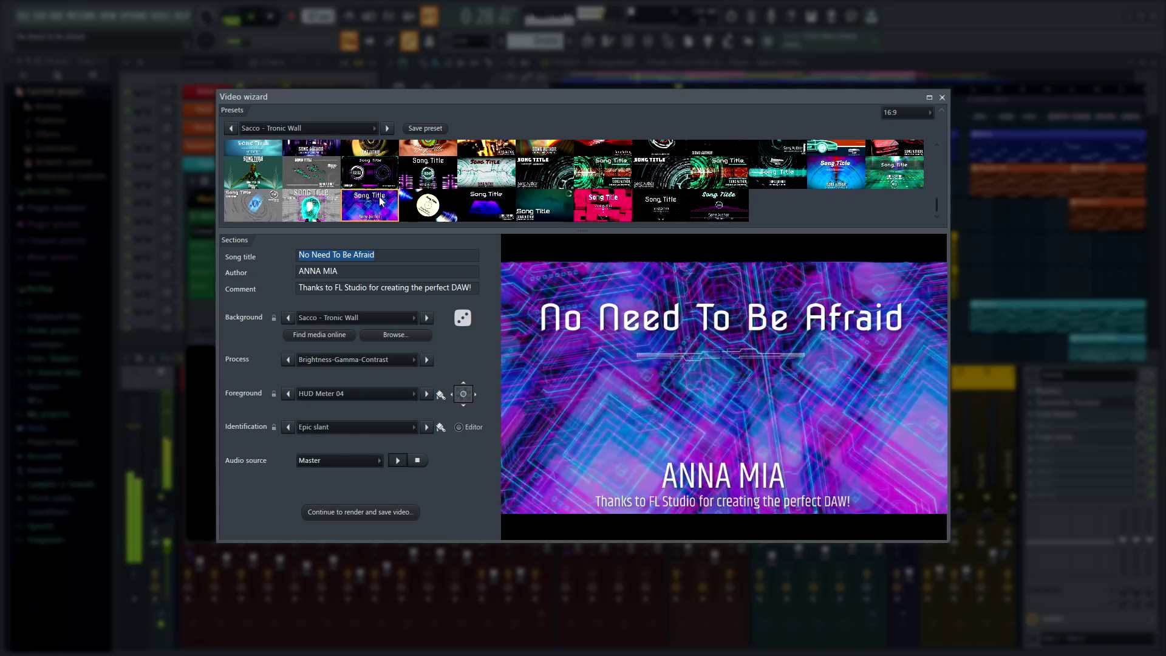
pyautogui.scroll(5, 379, 196)
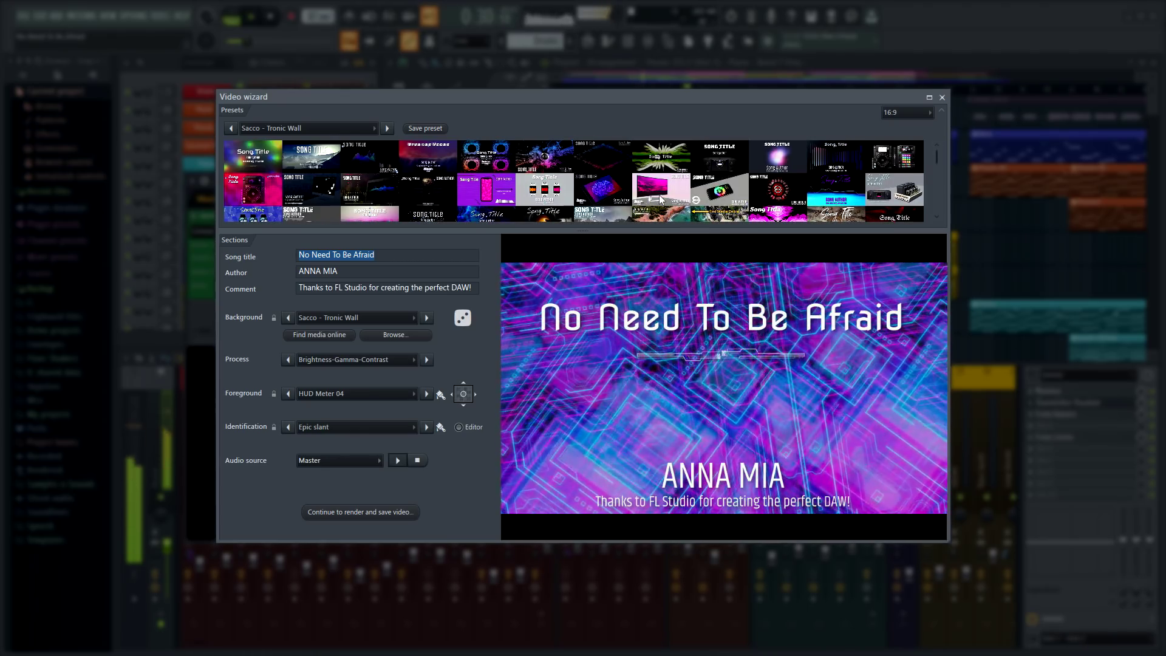
pyautogui.click(664, 197)
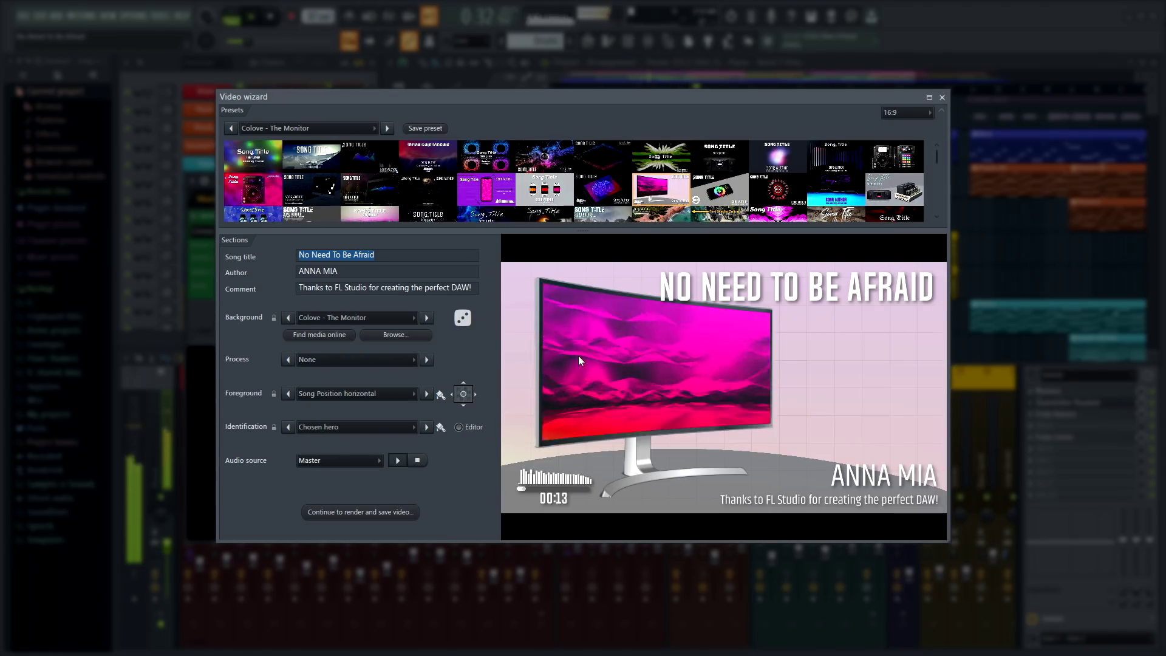
pyautogui.click(321, 336)
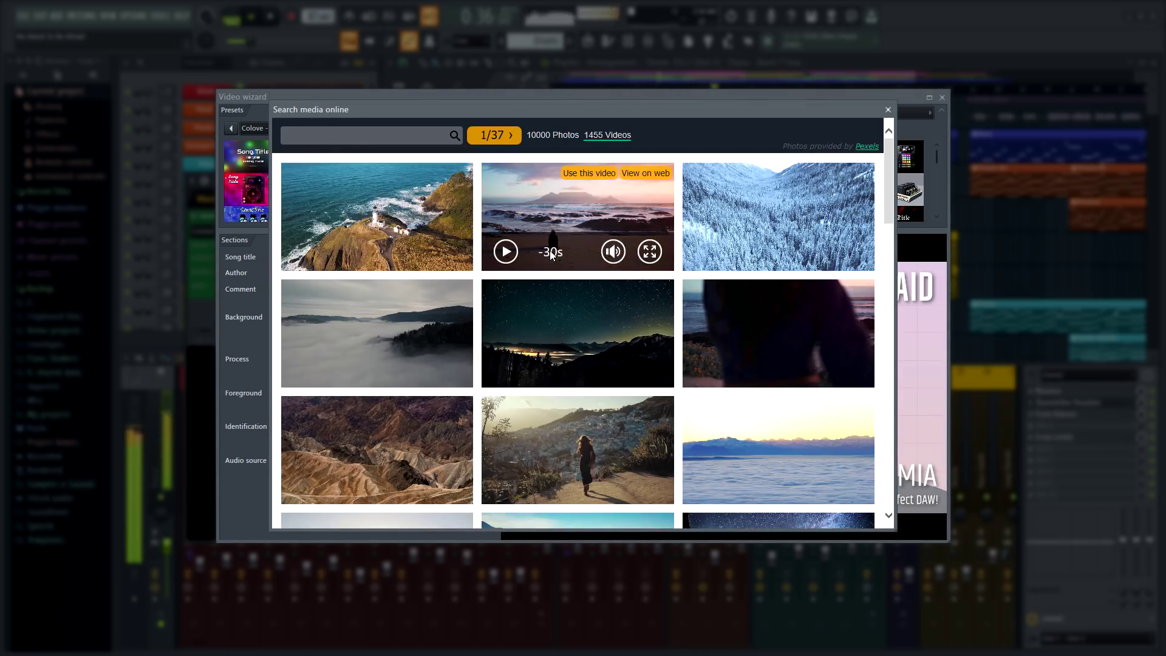
# Use the starry mountain clip as background, then swap it for a flower-field video from a 'flowers' search.
pyautogui.scroll(-5, 545, 247)
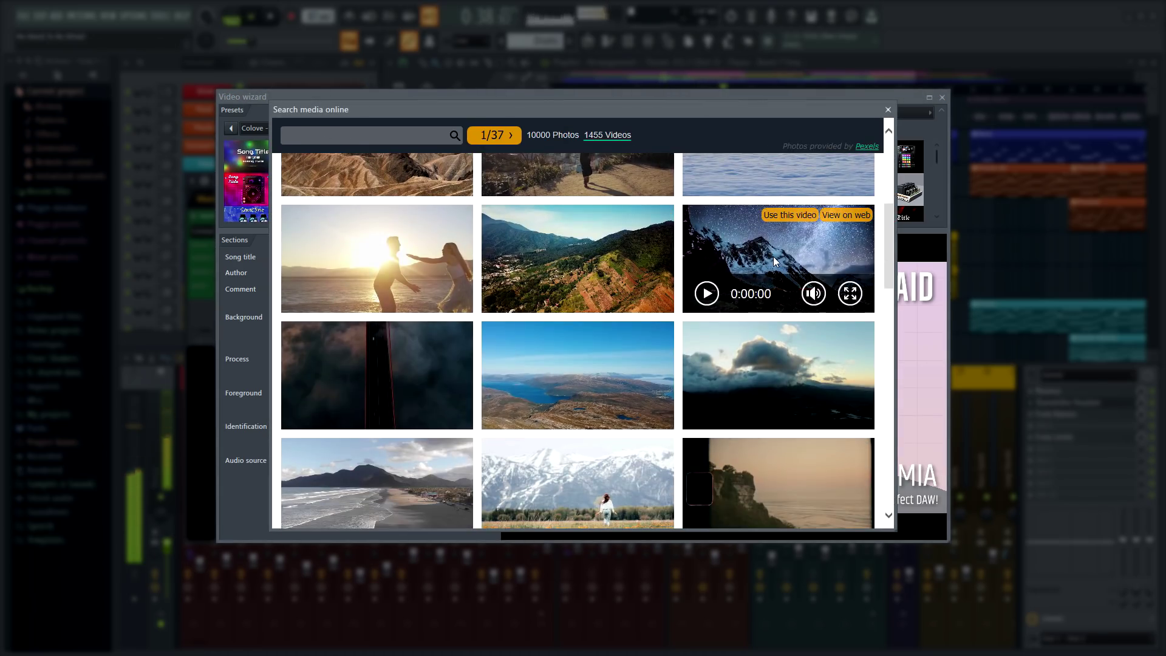
pyautogui.click(790, 216)
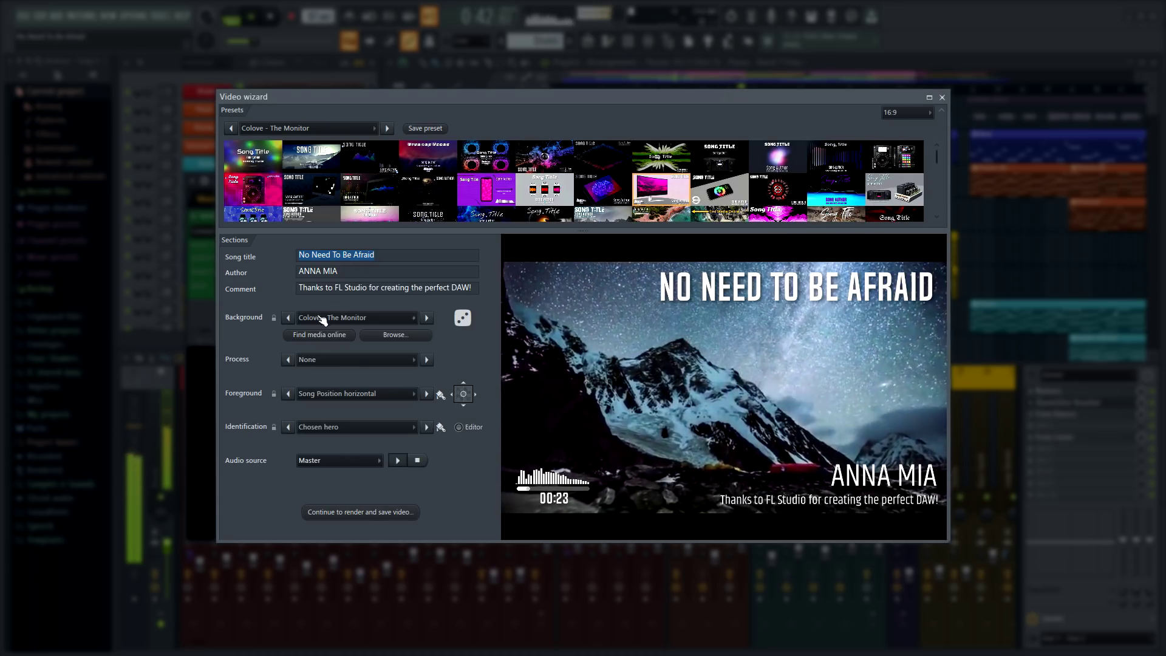
pyautogui.click(315, 335)
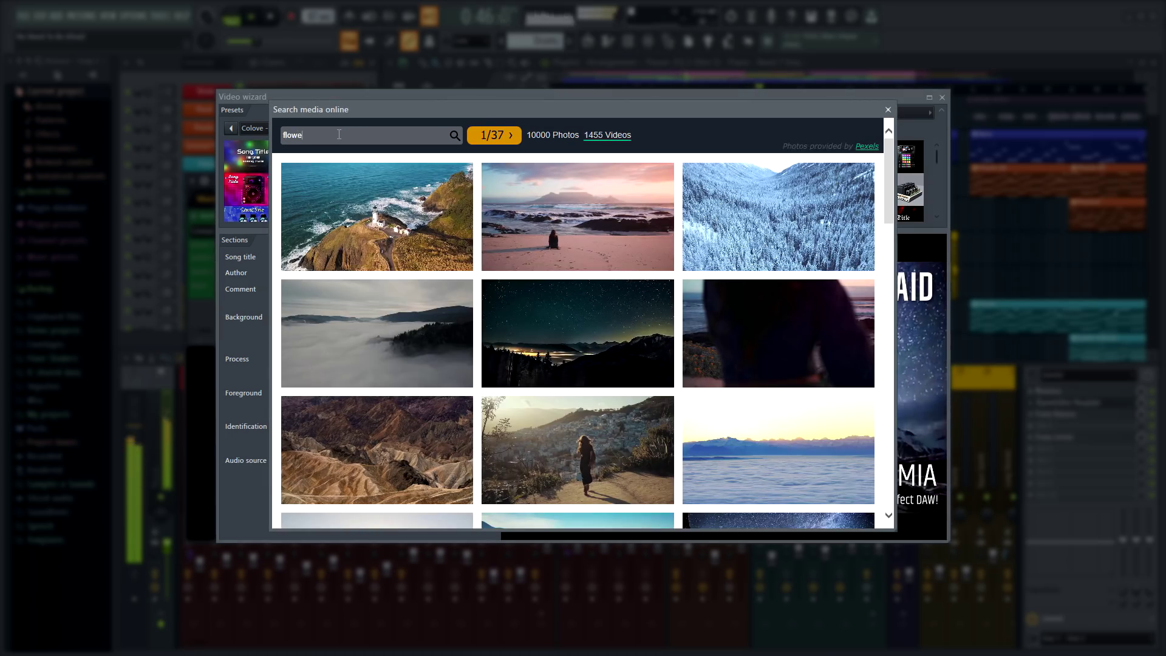
pyautogui.press('Return')
pyautogui.scroll(-9, 446, 202)
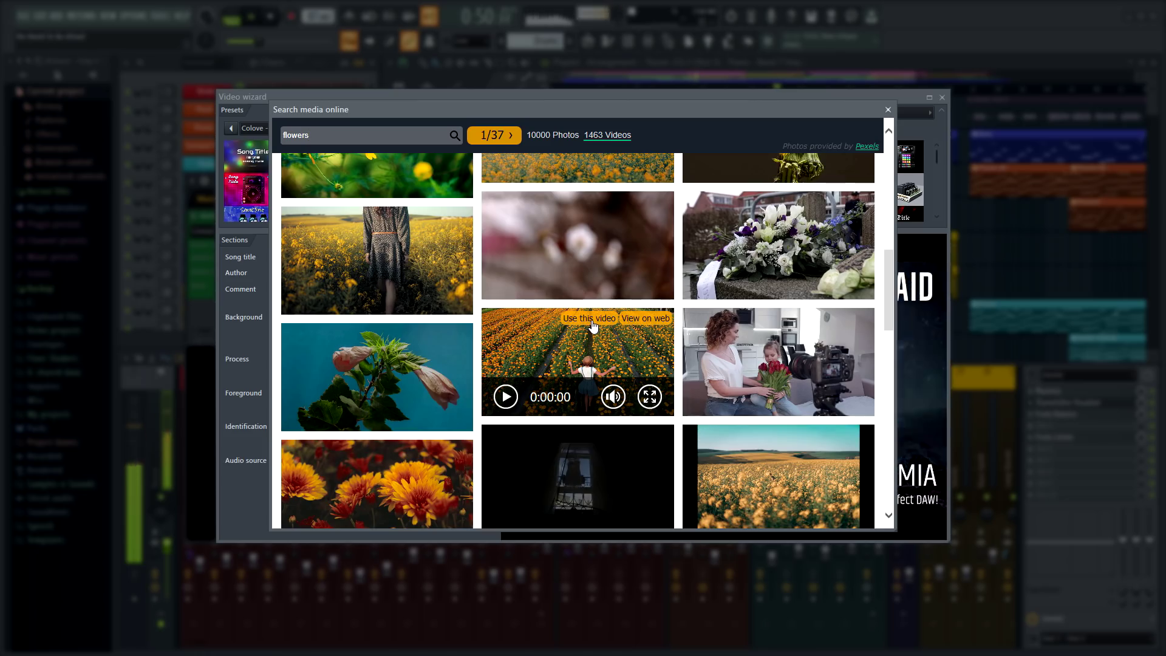
pyautogui.click(589, 318)
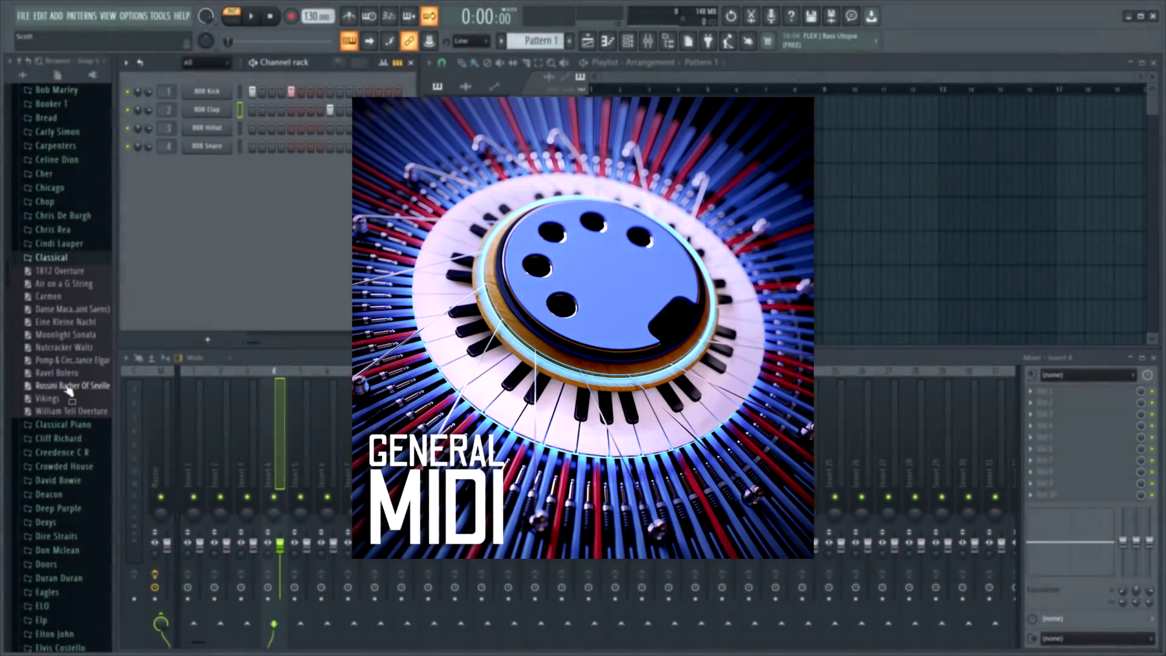
# Import the Rossini Barber Of Seville MIDI file, keeping FLEX as the channel type.
pyautogui.moveTo(68, 392); pyautogui.dragTo(226, 417)
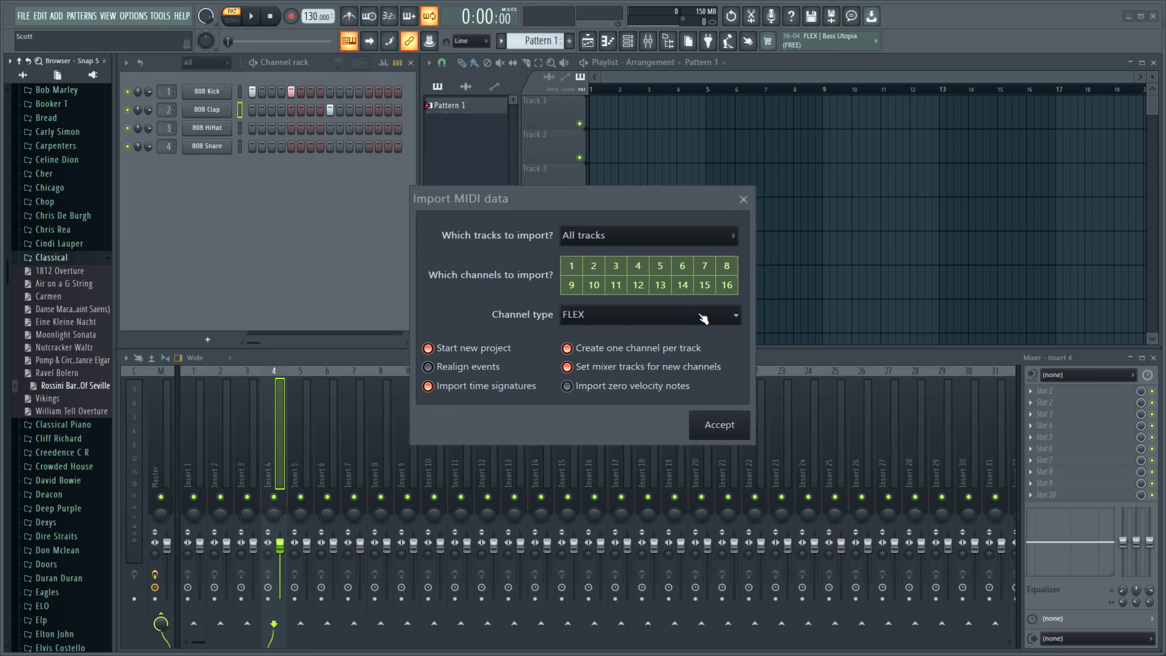
pyautogui.click(704, 317)
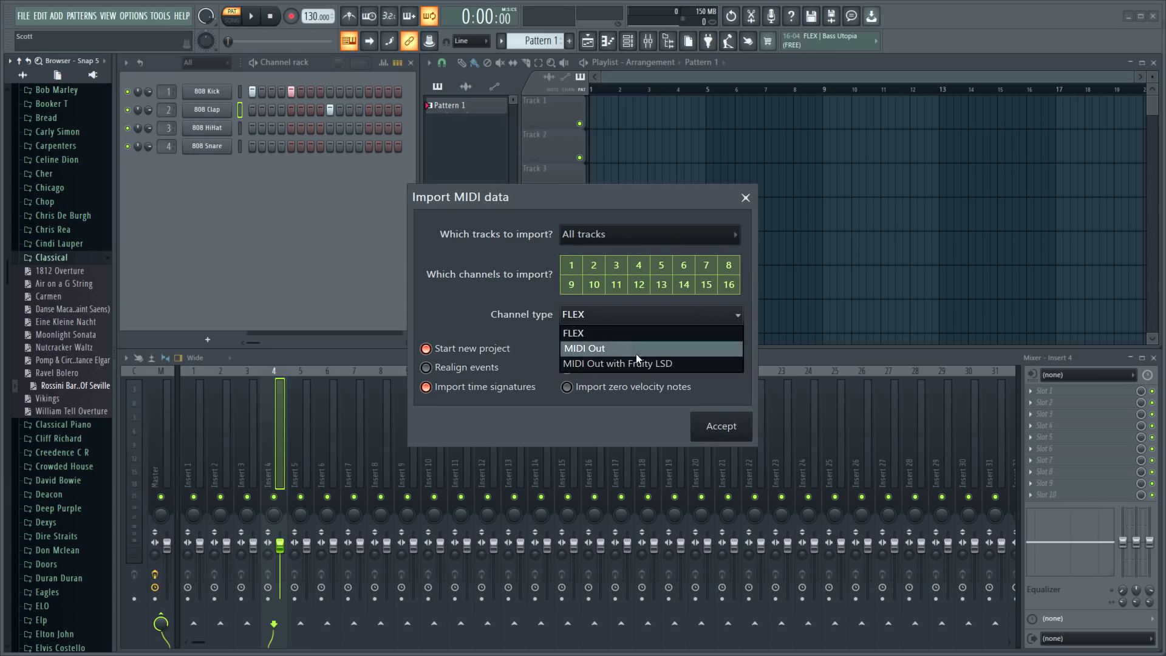
pyautogui.click(640, 333)
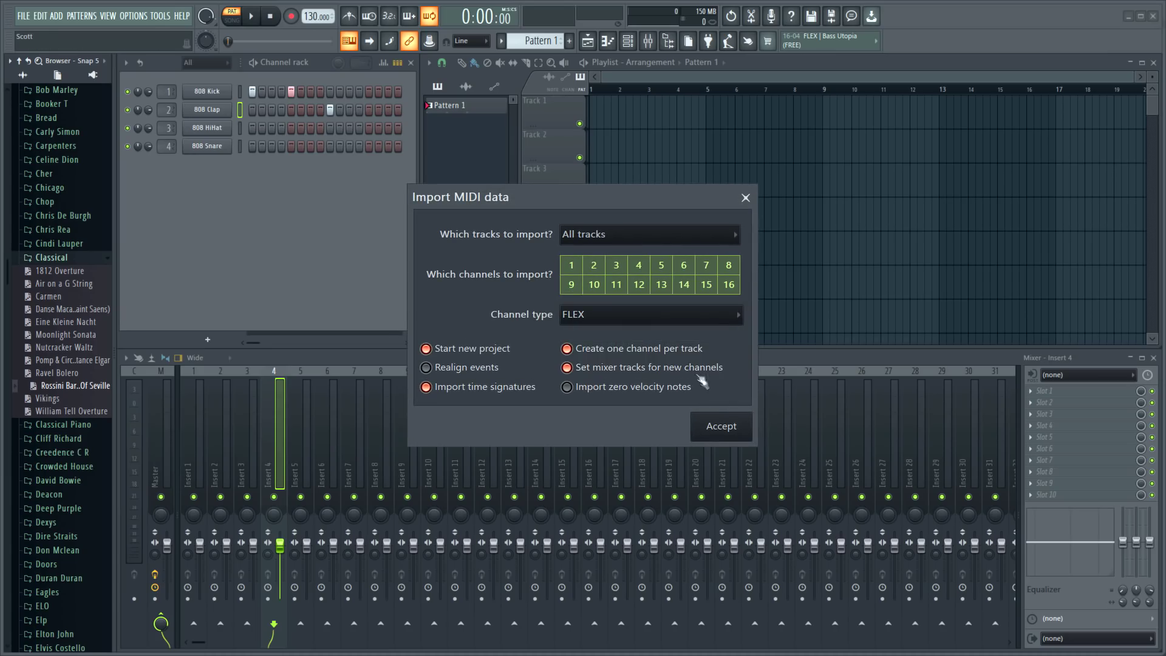
pyautogui.click(723, 427)
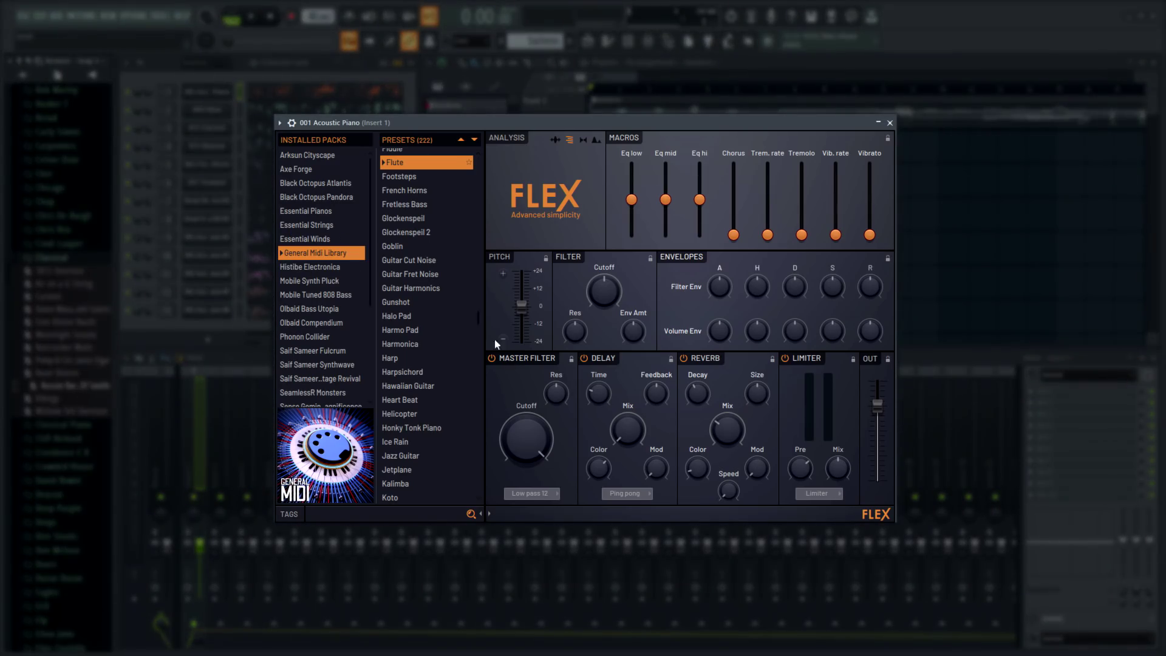
# Browse the FLEX General MIDI Library presets and show the Oboe channel's FLEX instrument.
pyautogui.scroll(3, 468, 315)
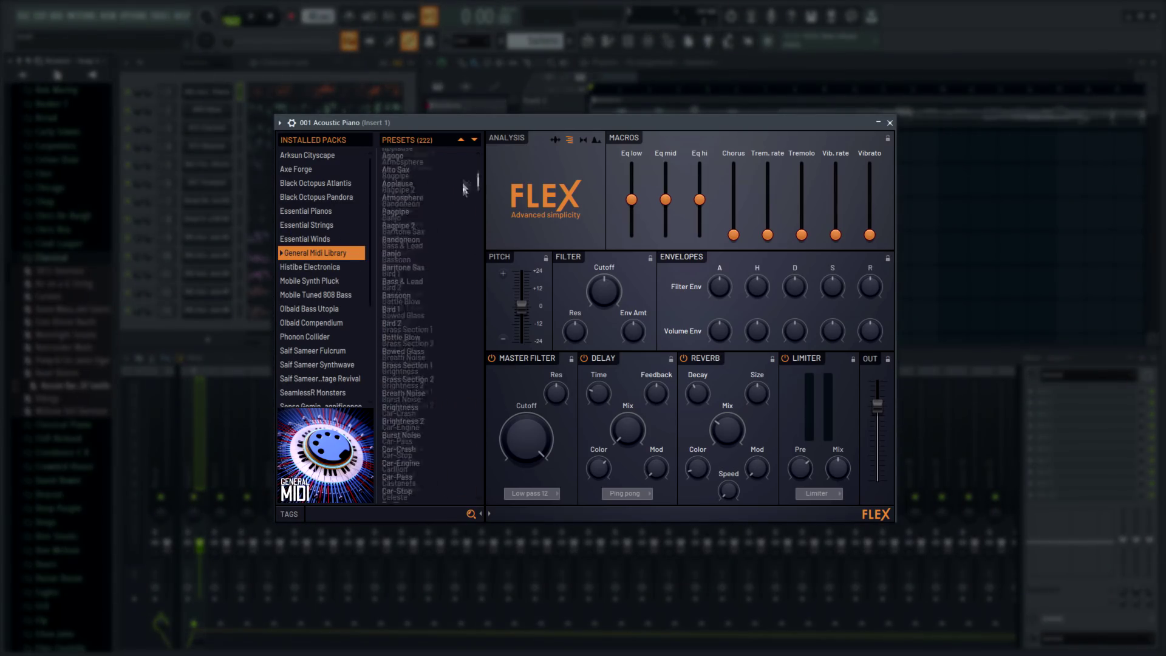
pyautogui.scroll(-10, 458, 313)
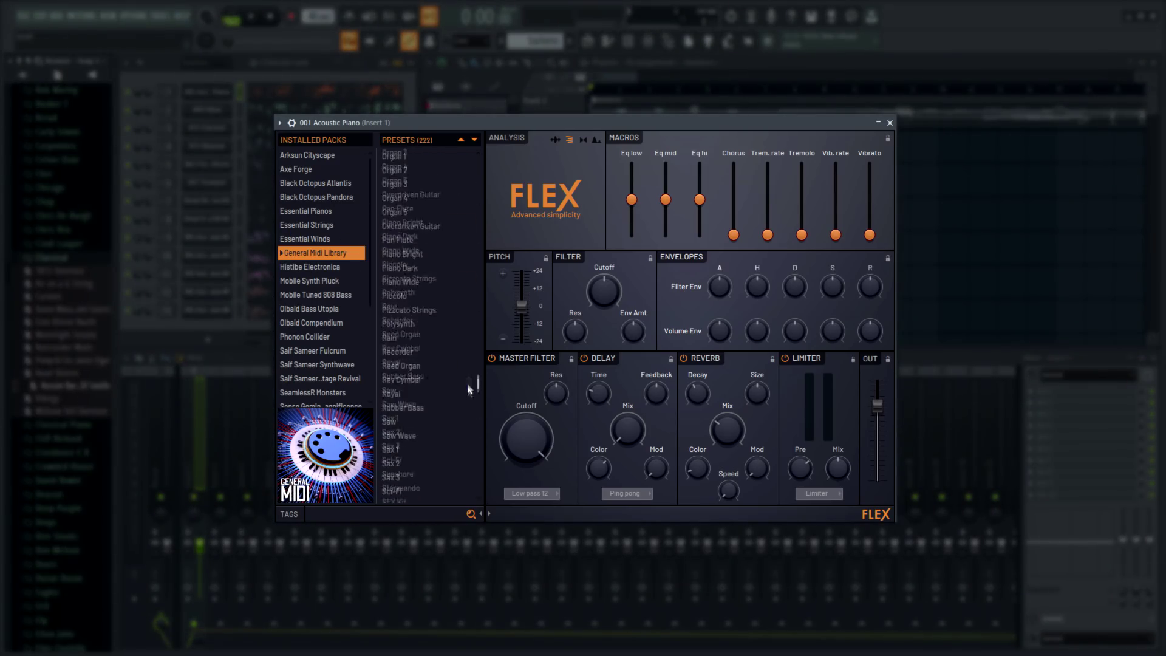
pyautogui.scroll(8, 468, 354)
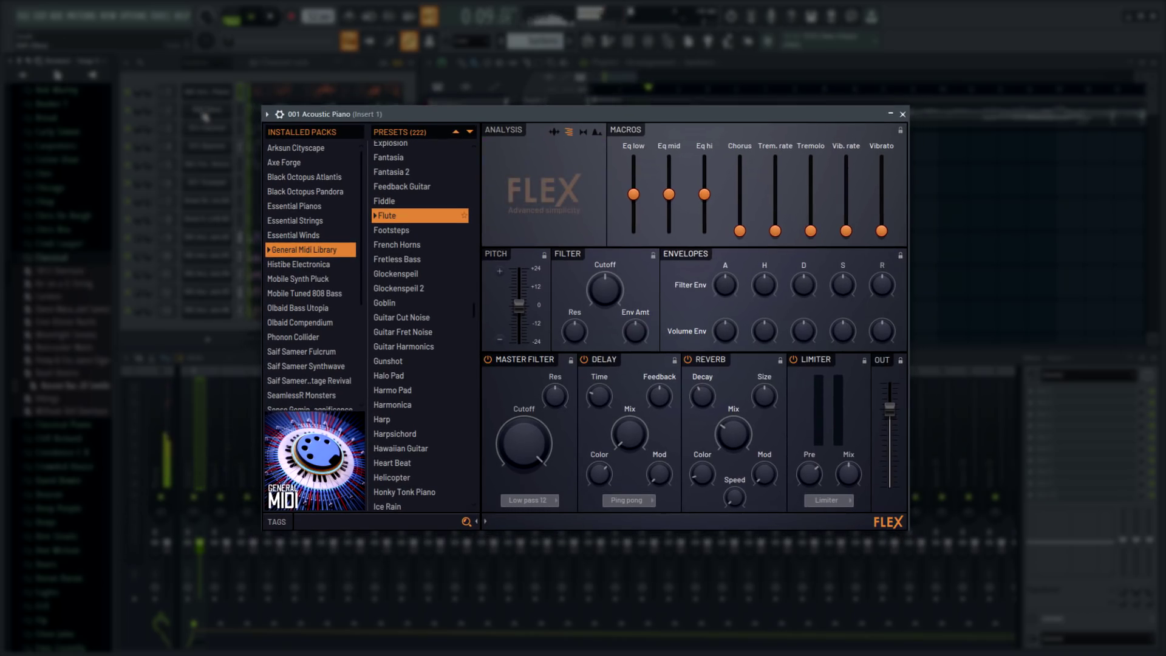
pyautogui.click(207, 115)
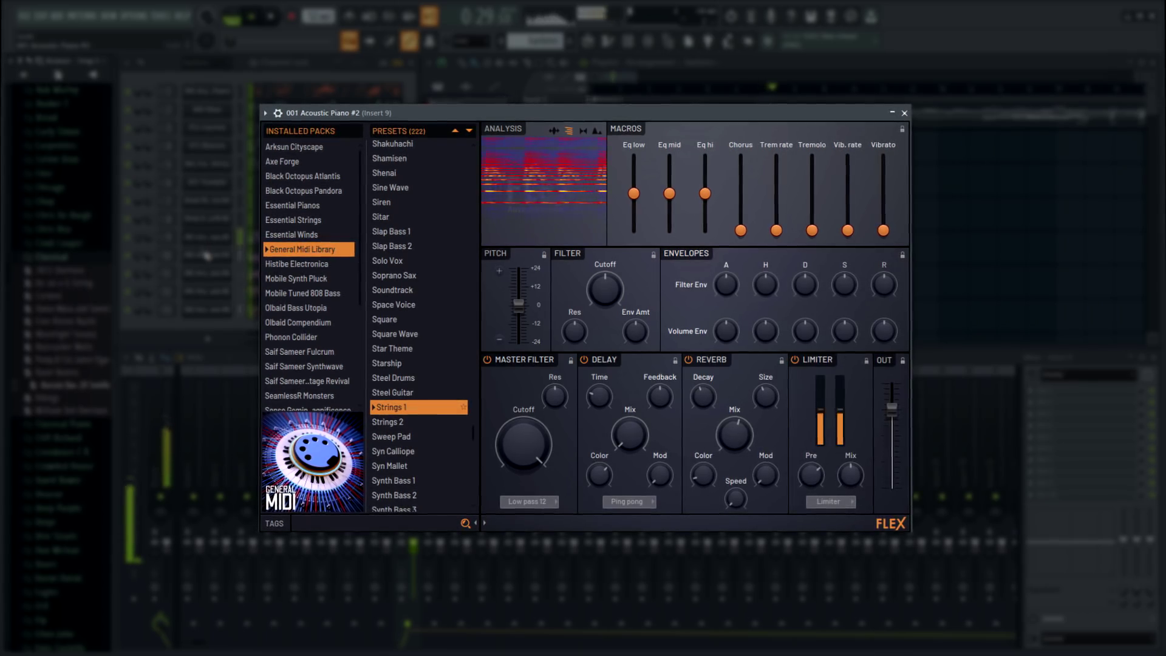
# Step through each piano channel's FLEX instrument, ending on the second piano channel.
pyautogui.click(210, 261)
pyautogui.click(209, 276)
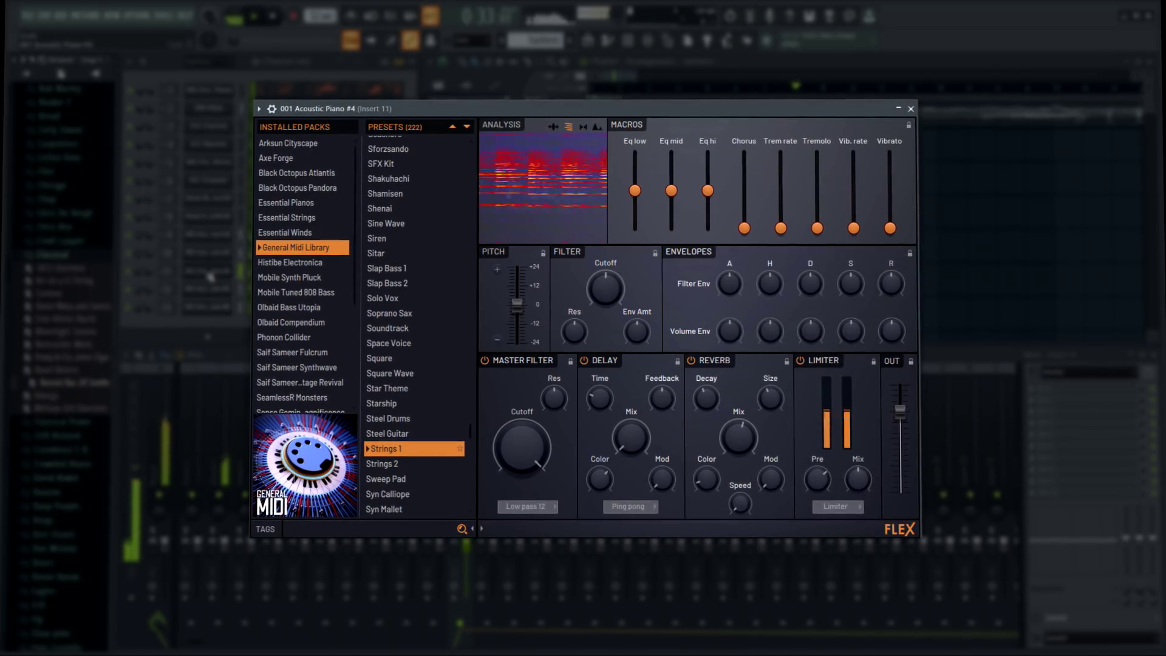
pyautogui.click(211, 292)
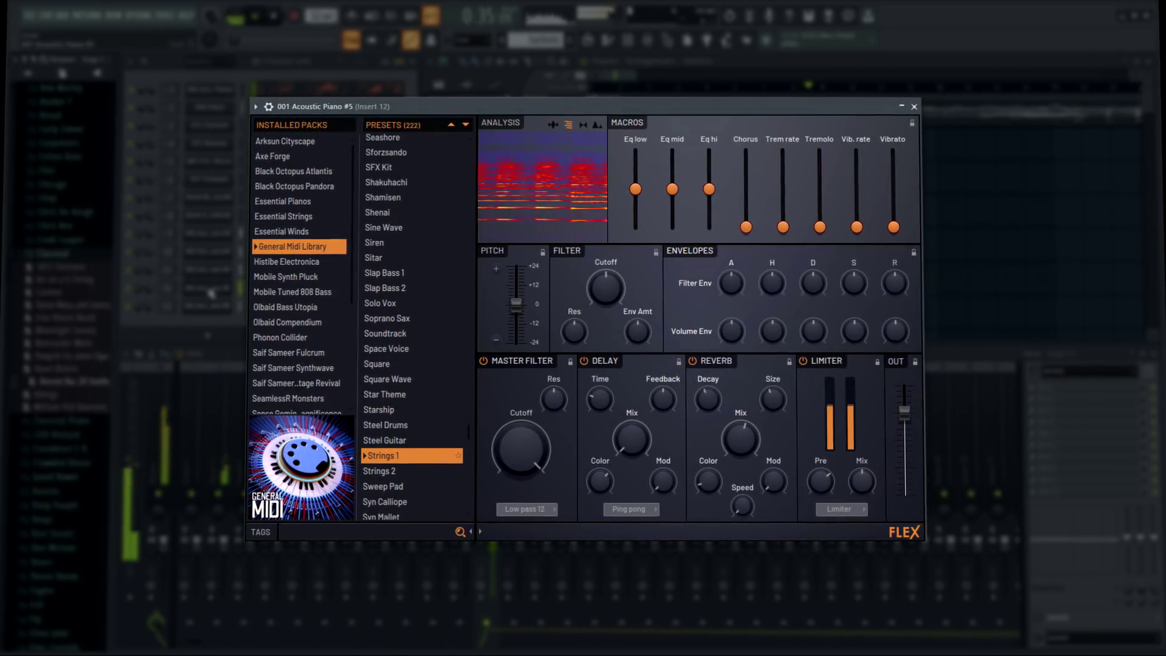
pyautogui.click(215, 312)
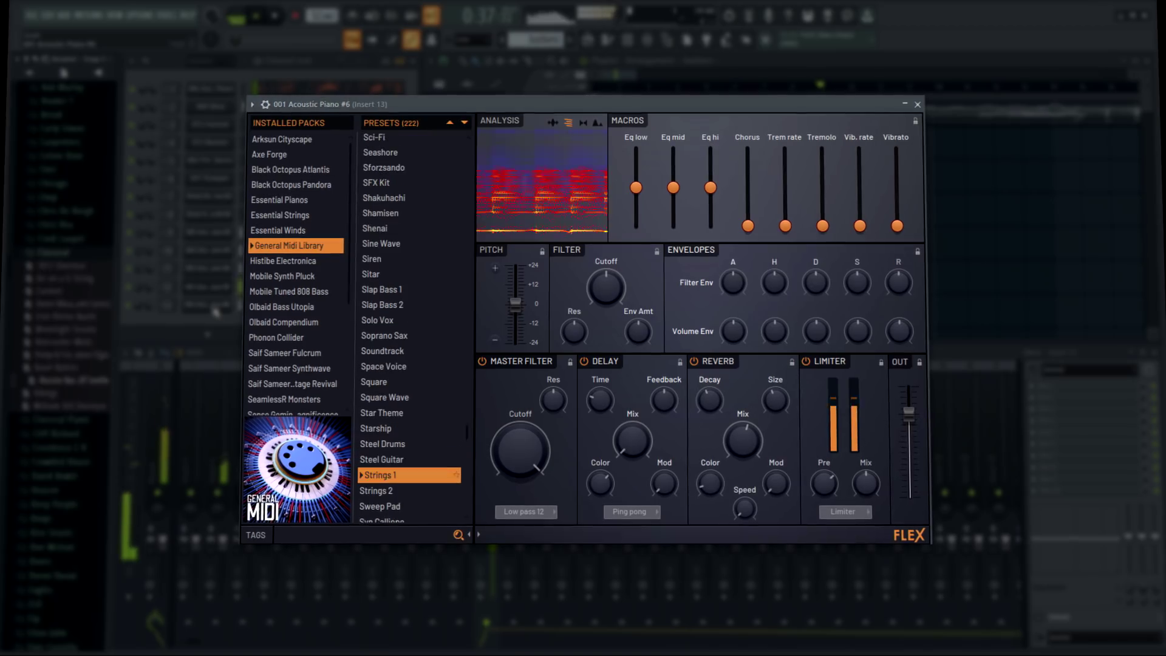
pyautogui.click(210, 243)
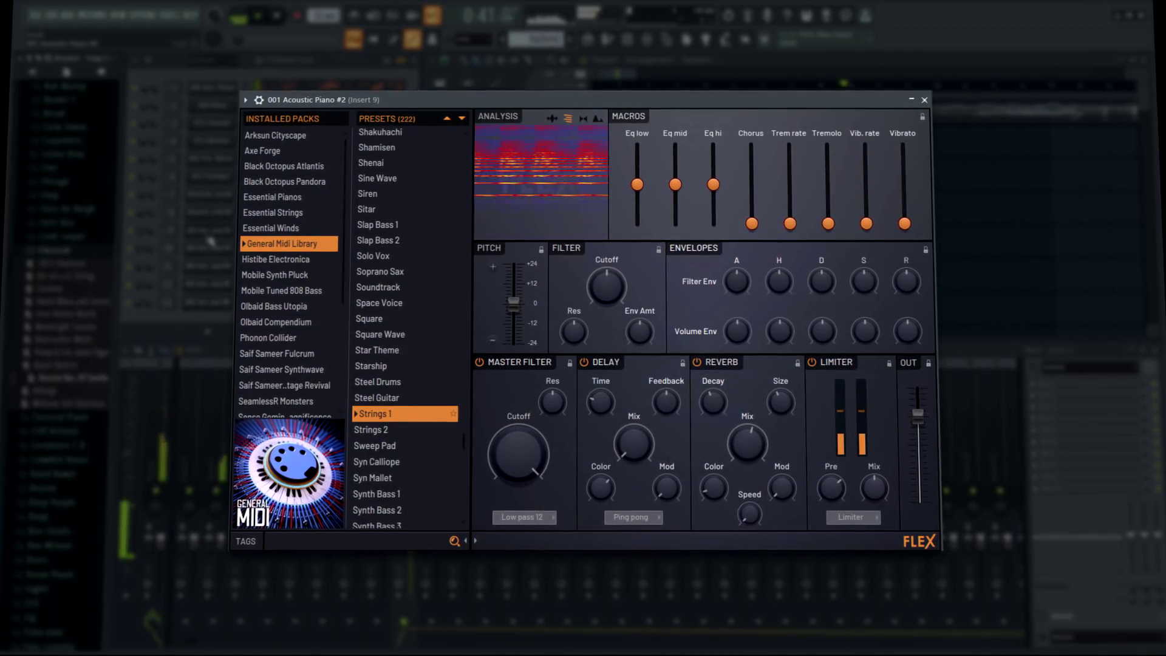
pyautogui.moveTo(273, 446)
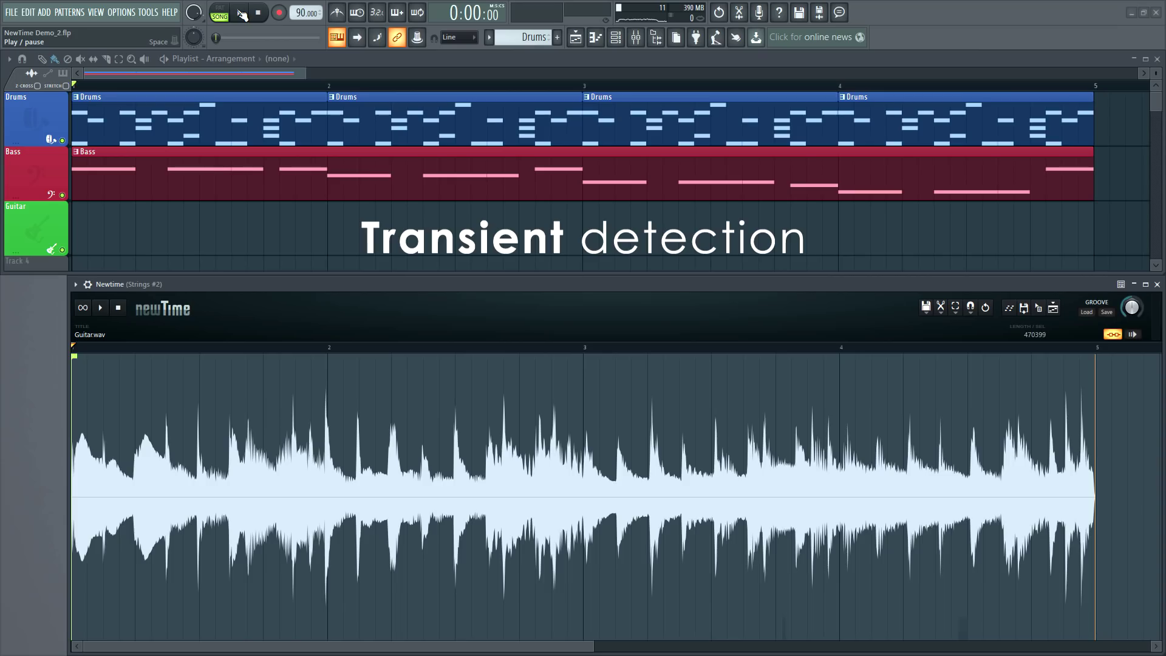
# Play the song and auto-detect transient markers in Guitar.wav, replacing the existing markers.
pyautogui.click(242, 13)
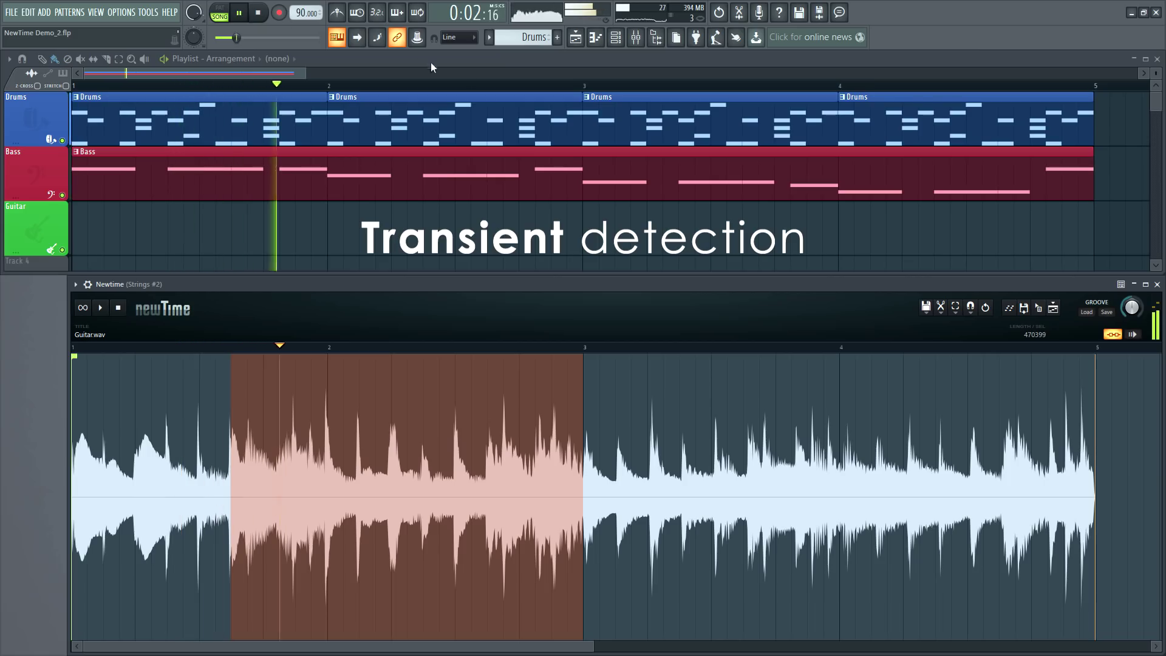
pyautogui.click(945, 313)
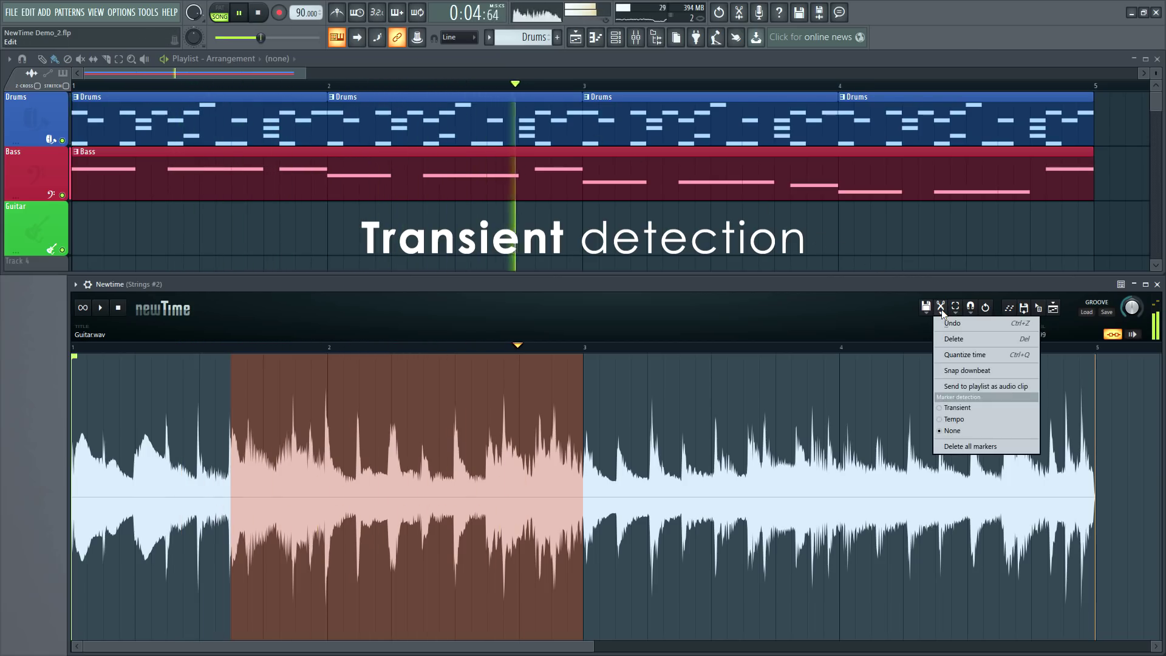
pyautogui.click(984, 409)
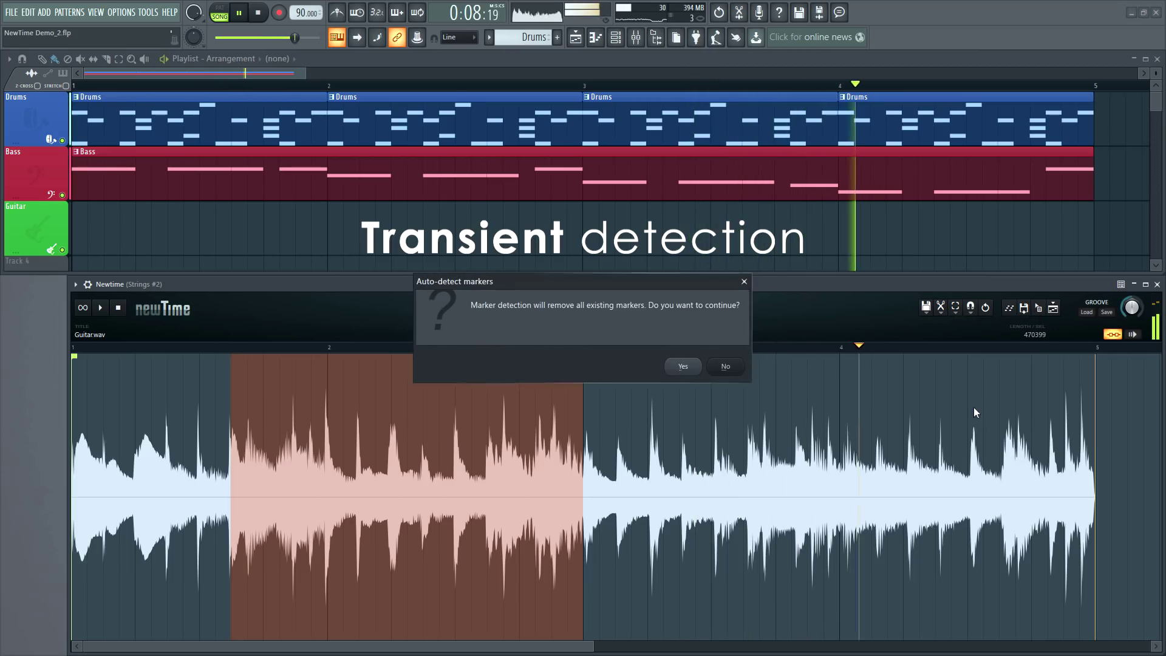
pyautogui.click(683, 367)
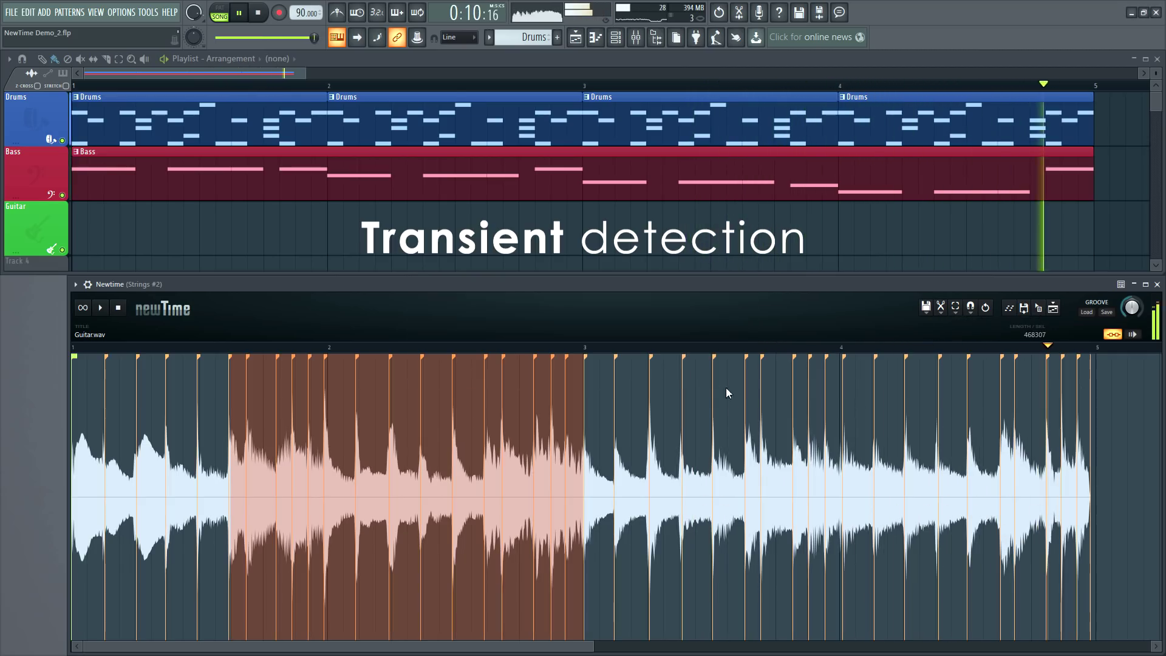
# Quantize the guitar region's timing and stretch the end of the audio slightly longer.
pyautogui.click(941, 308)
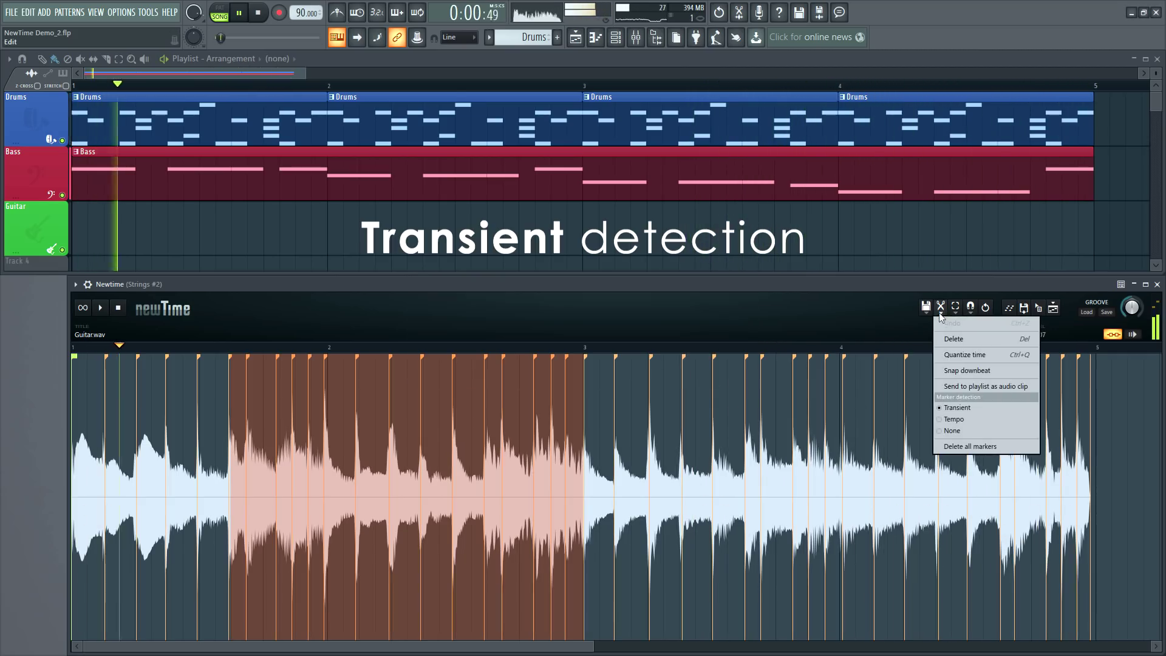
pyautogui.click(976, 355)
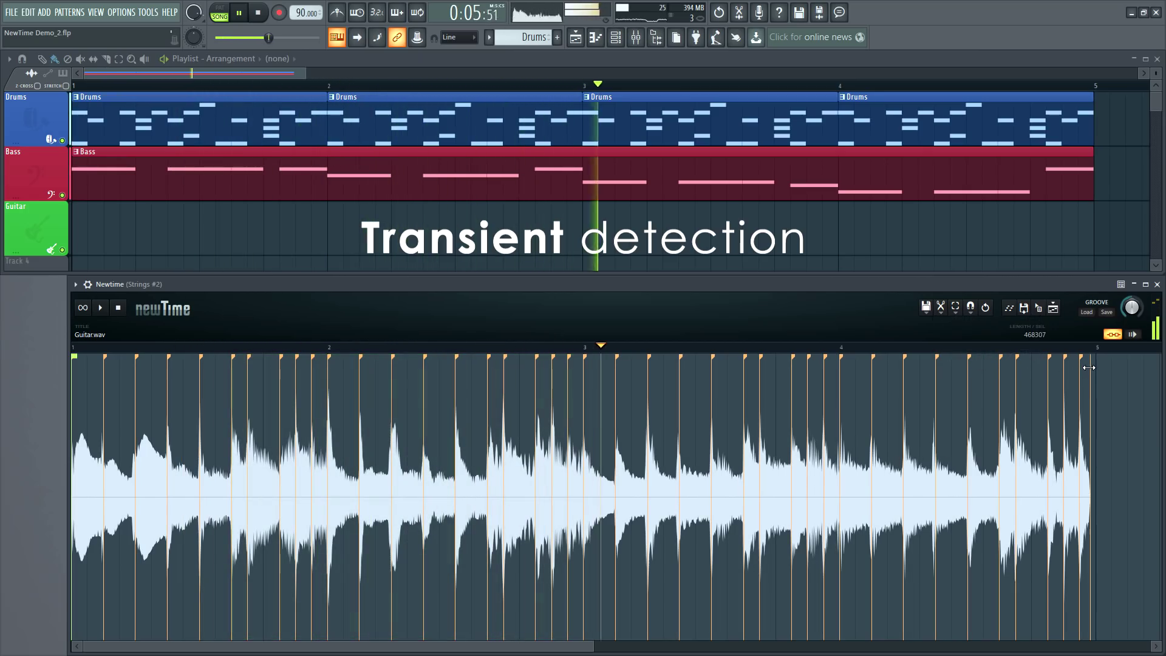
pyautogui.moveTo(1089, 368); pyautogui.dragTo(1094, 368)
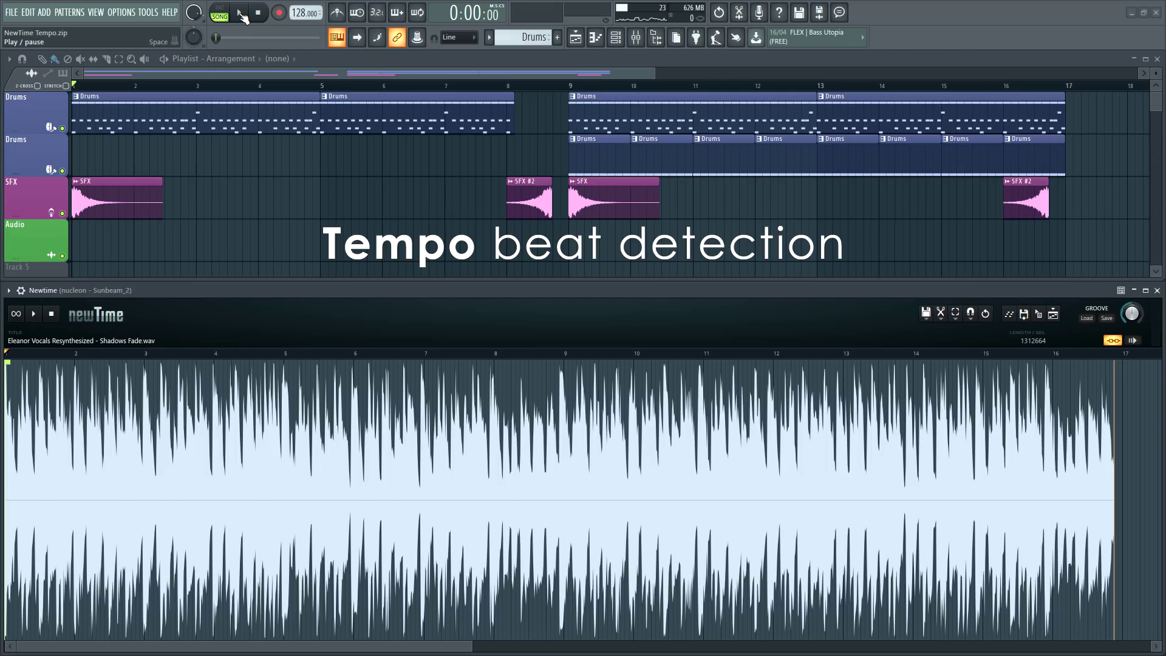
# During playback, run tempo-based marker detection on the vocal sample, replacing existing markers.
pyautogui.click(240, 13)
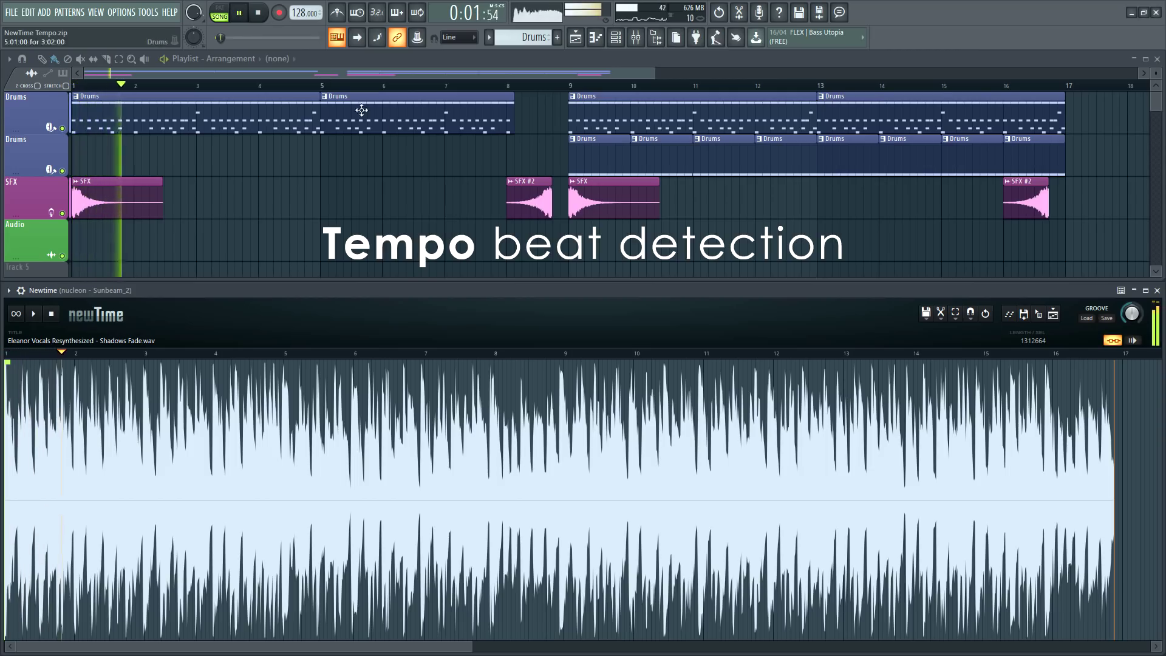
pyautogui.click(941, 314)
pyautogui.click(978, 426)
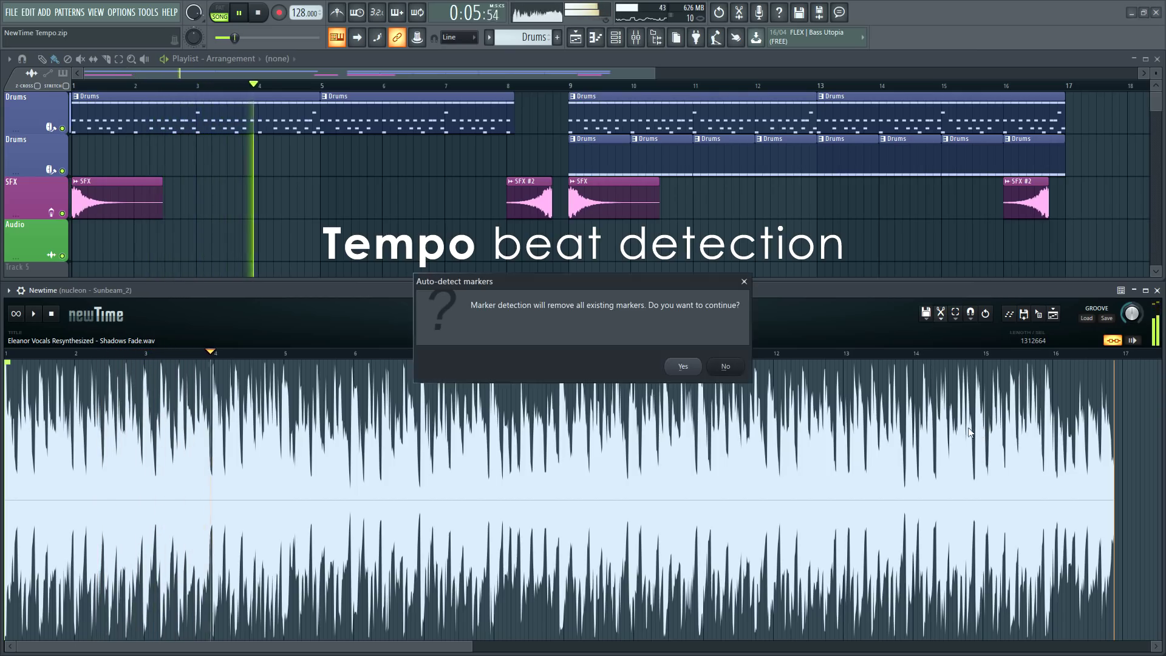
pyautogui.click(682, 367)
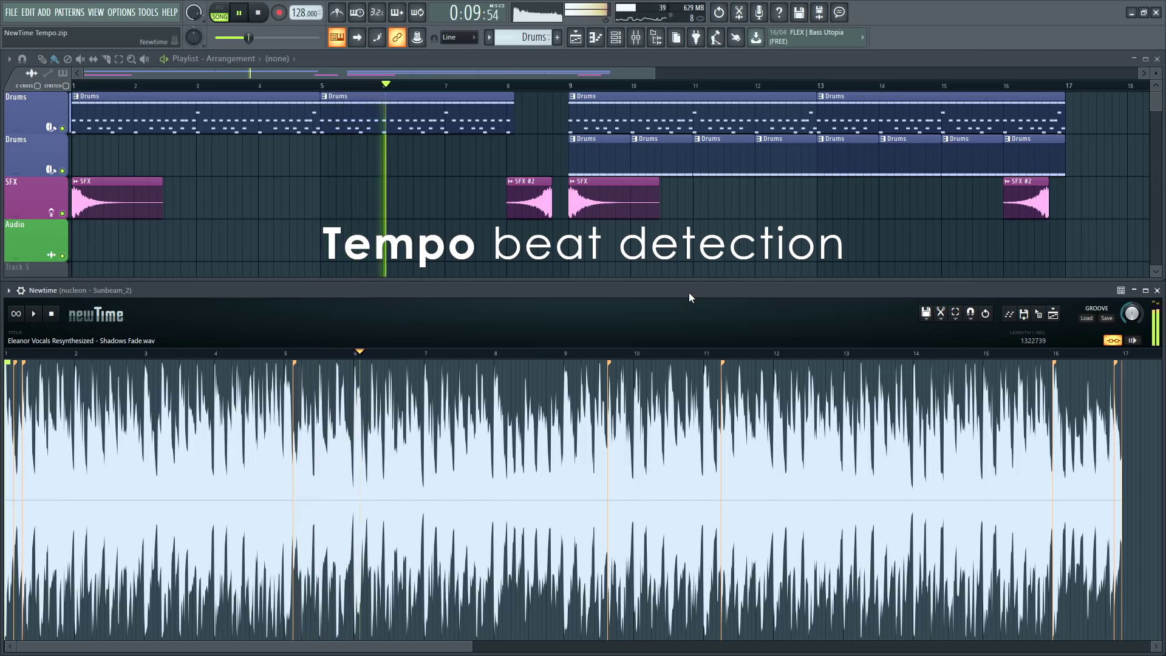
# Replay the song with the vocal clip added, muting and unmuting the first Drums track.
pyautogui.click(260, 12)
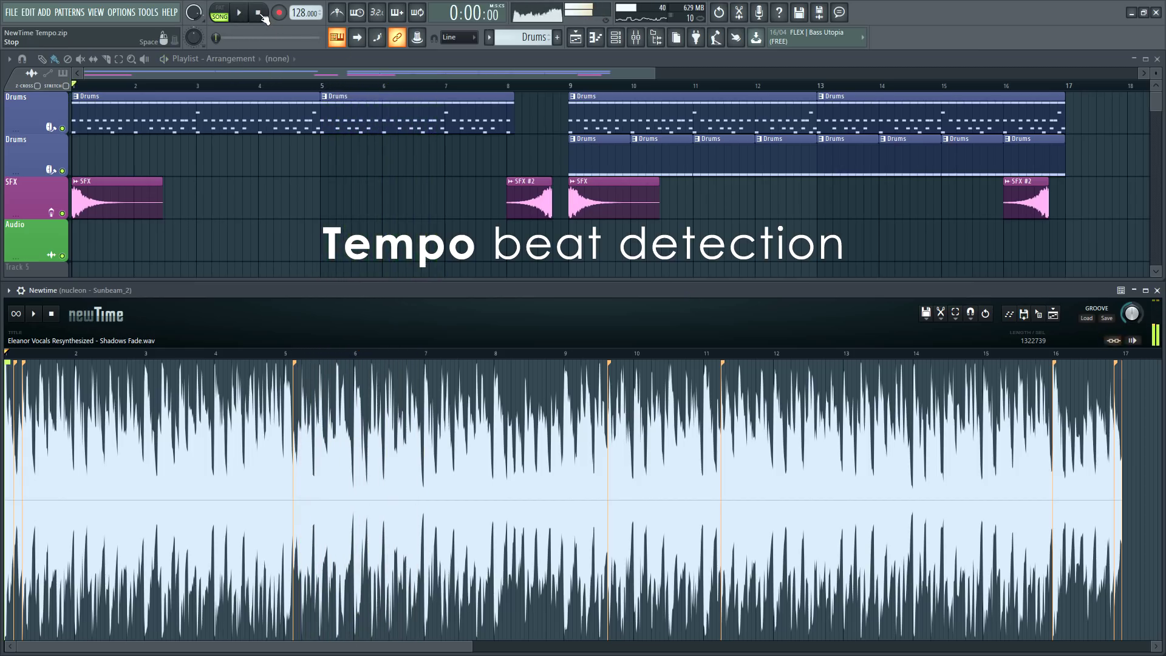
pyautogui.click(239, 13)
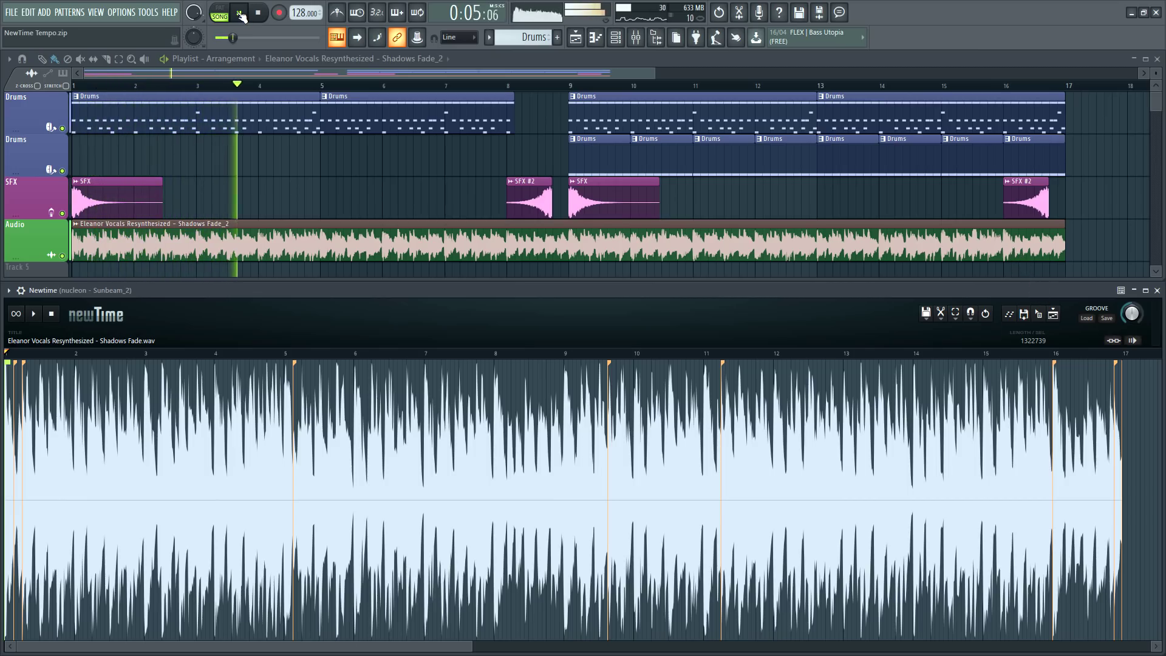
pyautogui.click(62, 128)
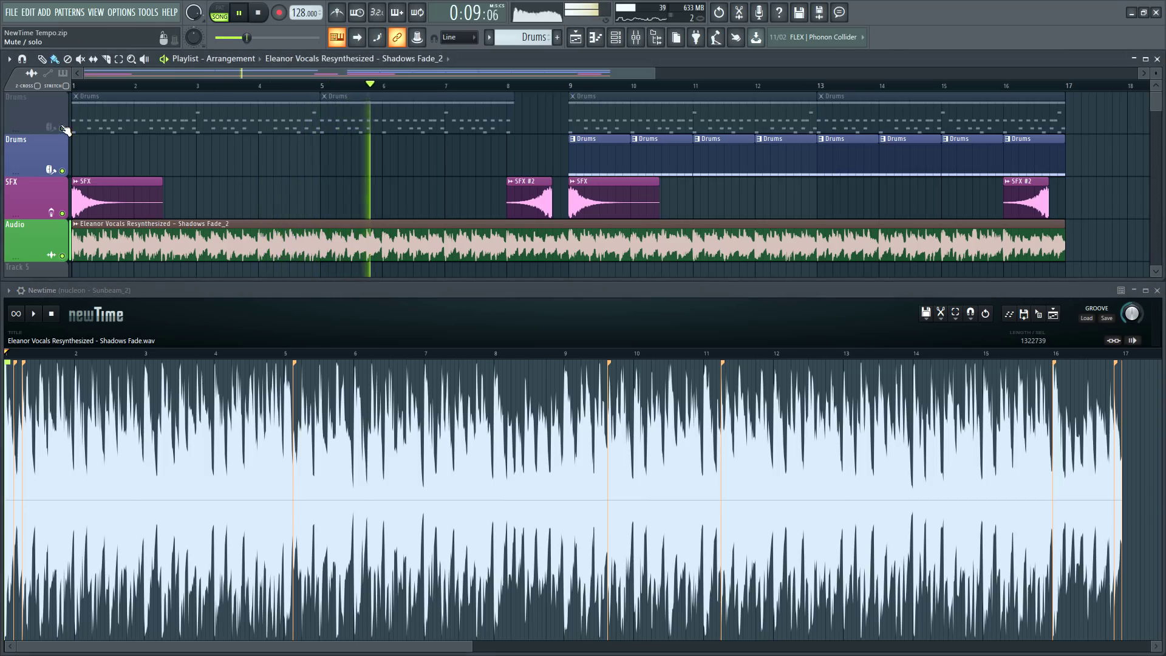
pyautogui.click(63, 129)
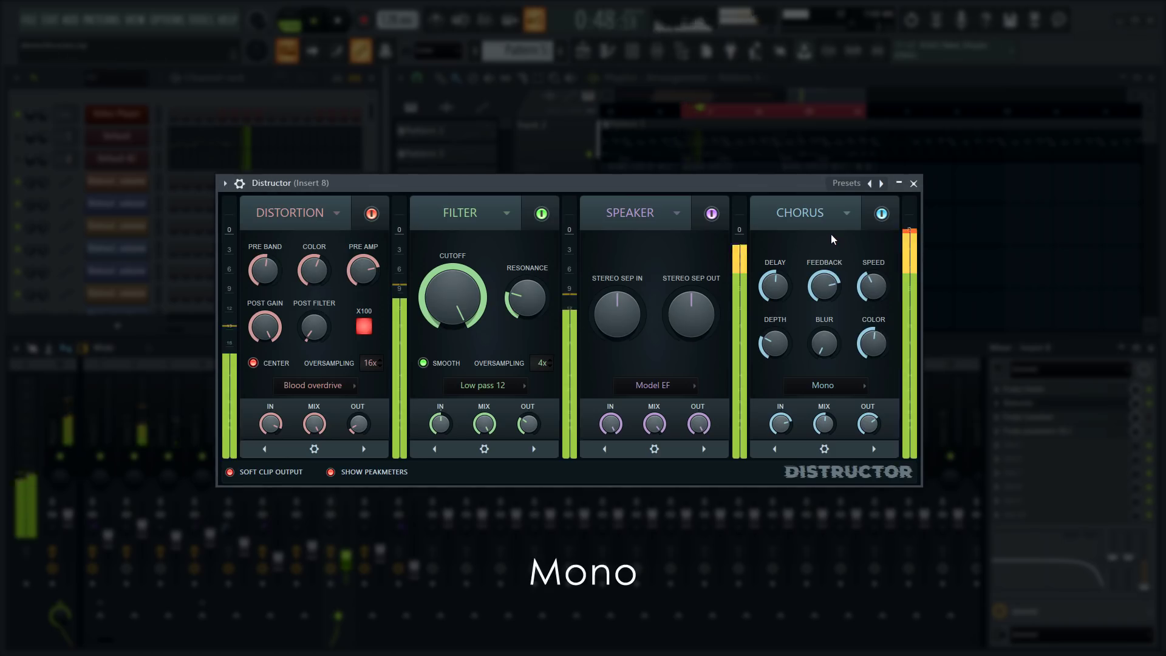
# Set the Distructor Chorus mode dropdown to Wide, then change it to Stereo.
pyautogui.click(837, 385)
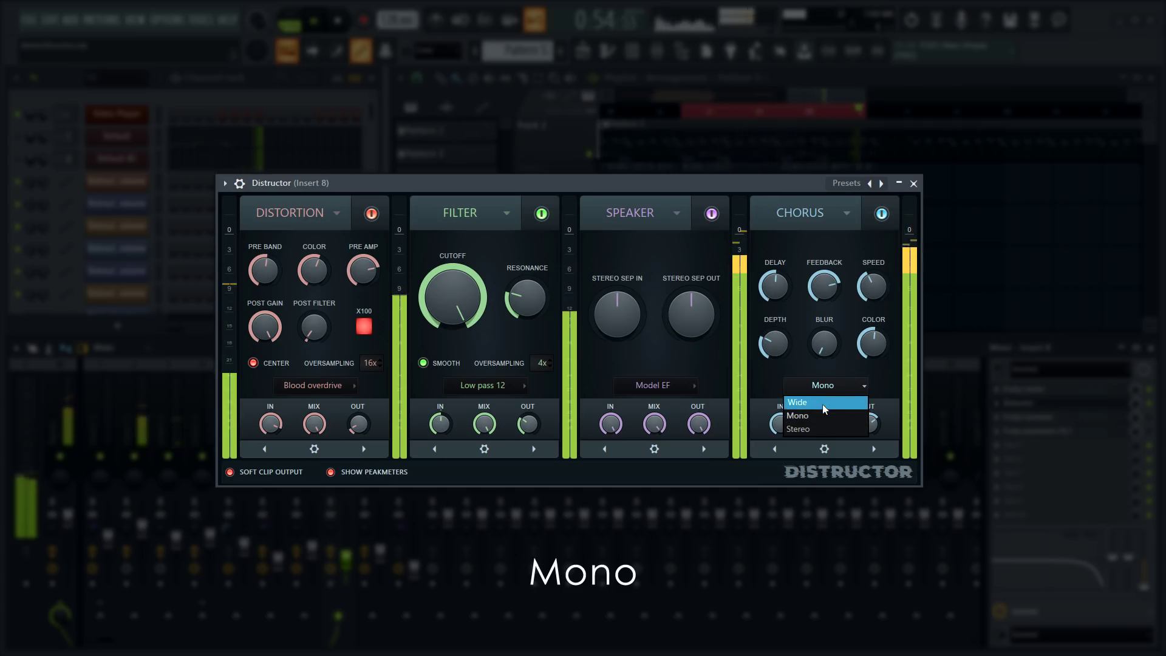
pyautogui.click(823, 403)
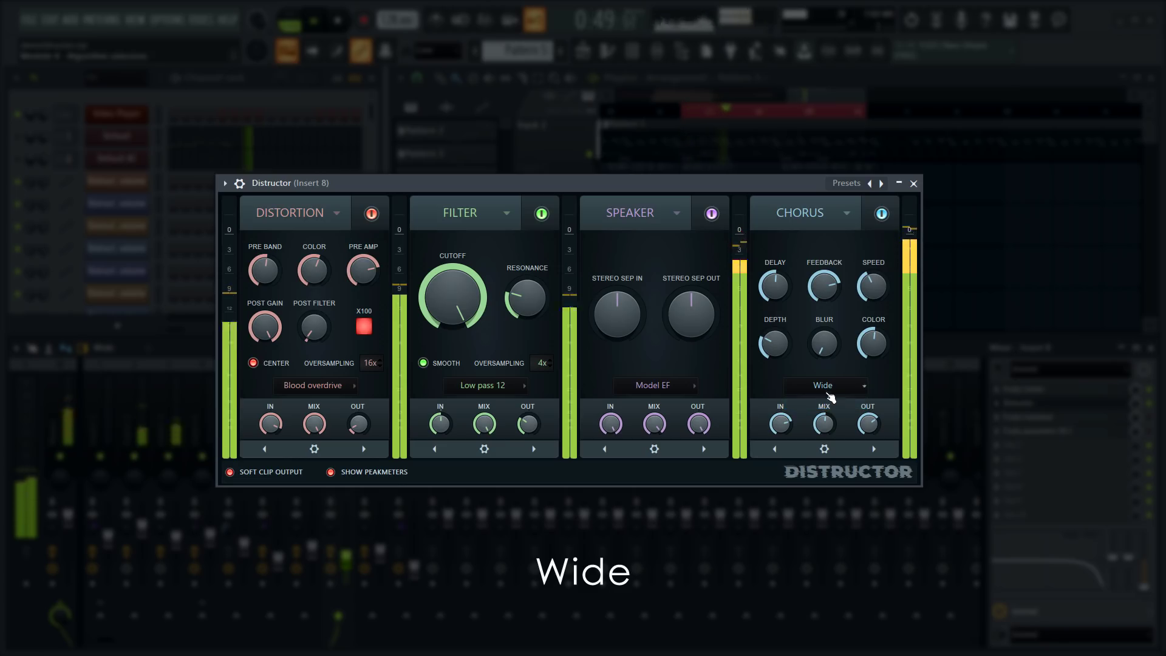
pyautogui.click(827, 388)
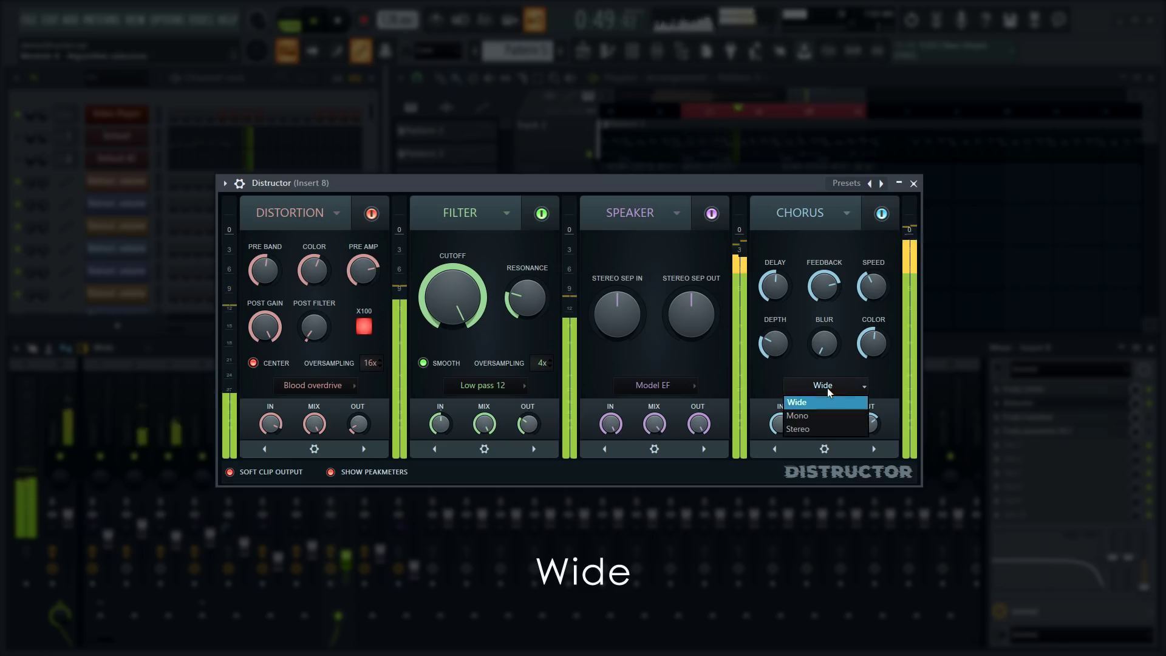
pyautogui.click(823, 429)
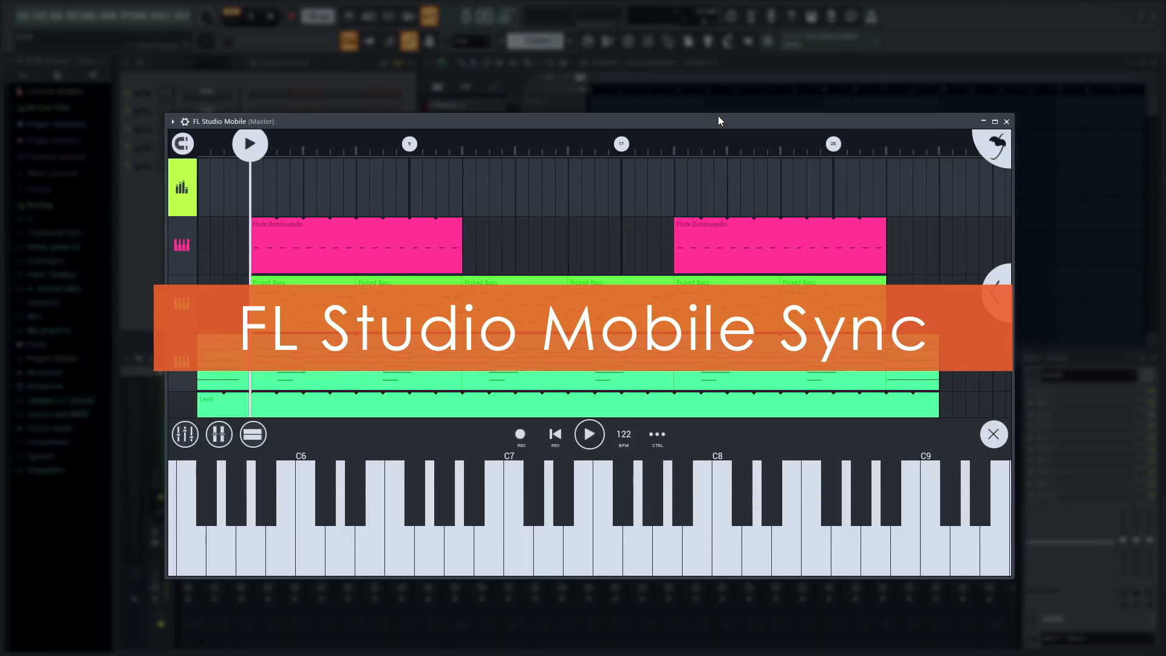
# Sign FL Studio Mobile into Google Drive, synchronize, and open one of the synced songs.
pyautogui.click(1001, 148)
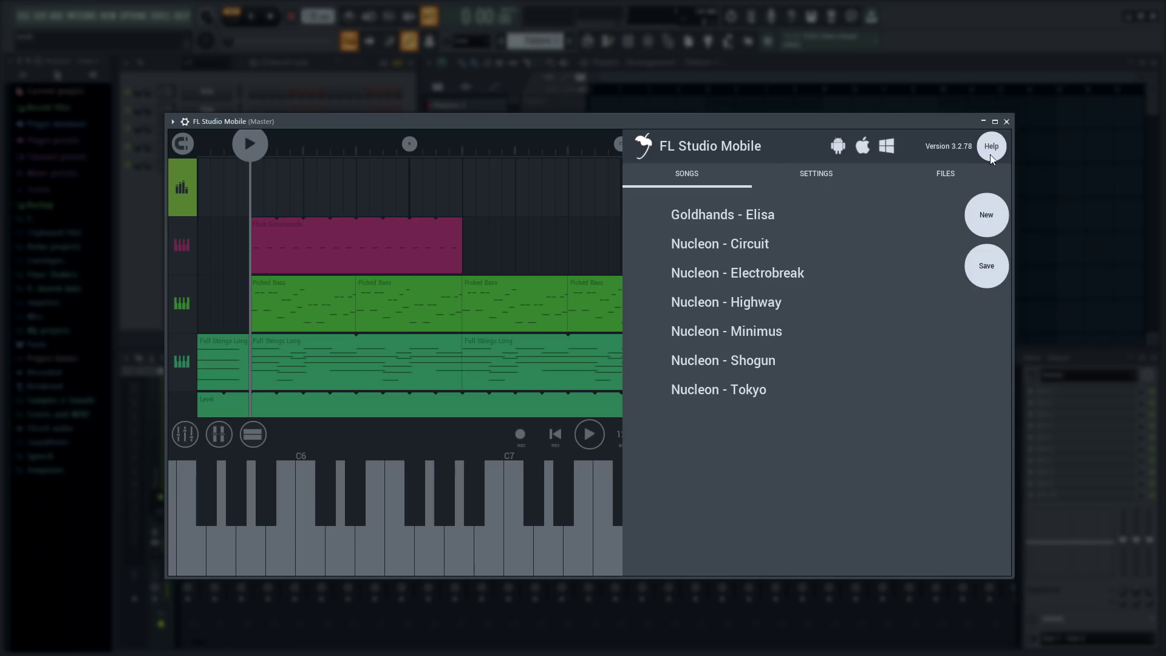
pyautogui.click(948, 175)
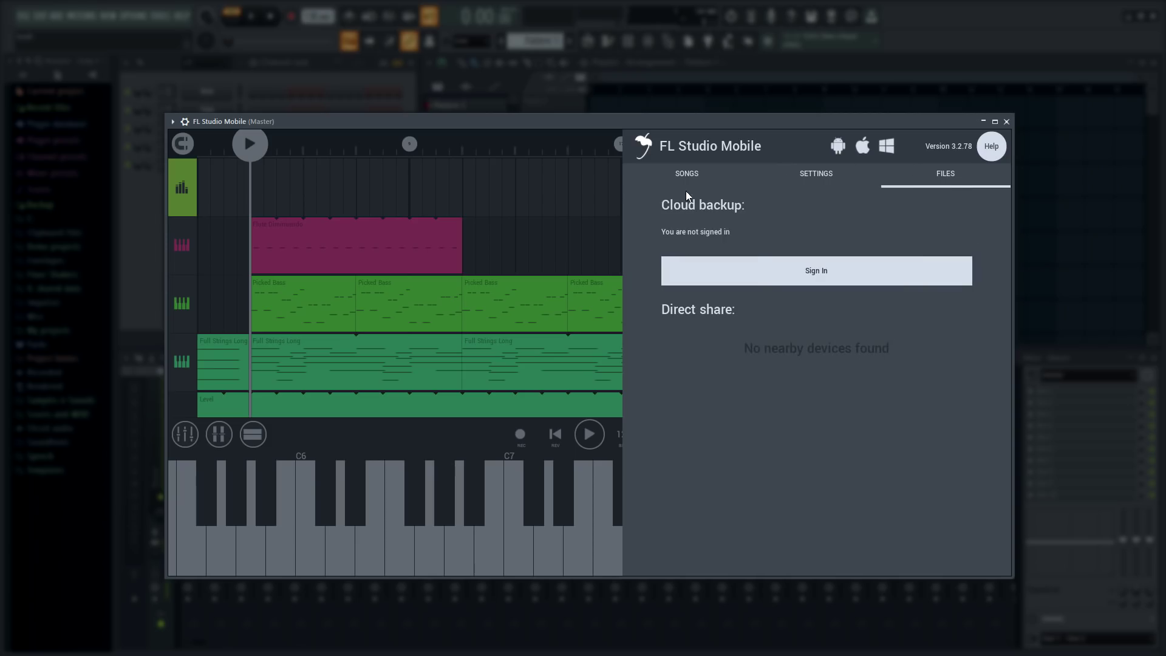
pyautogui.click(809, 272)
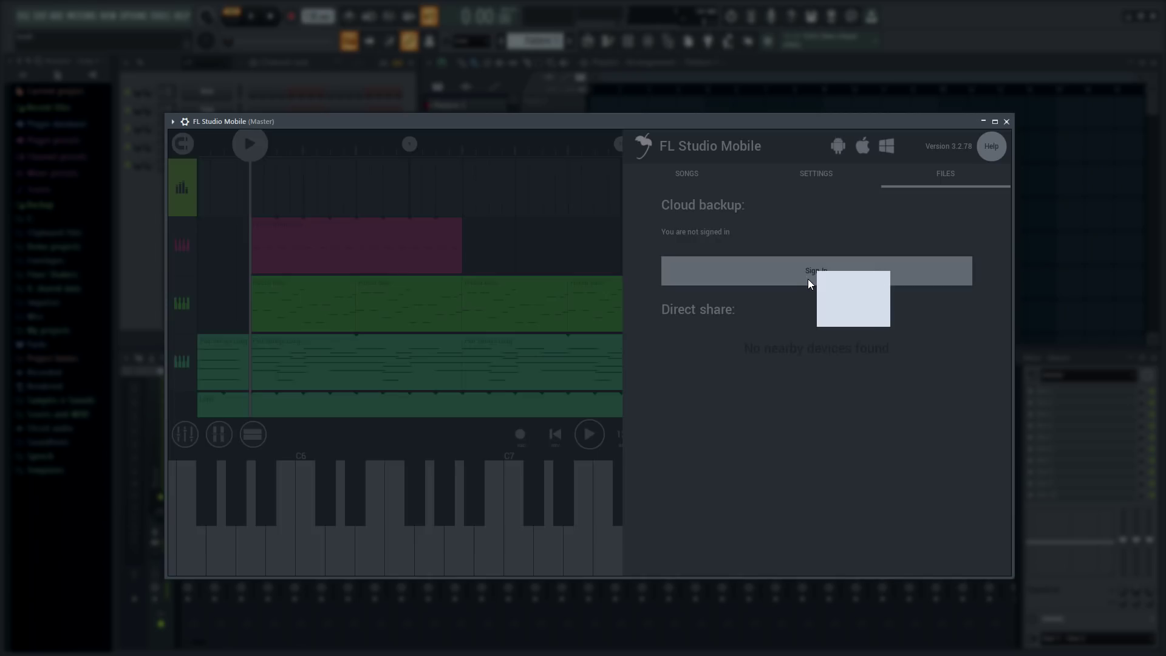
pyautogui.click(841, 296)
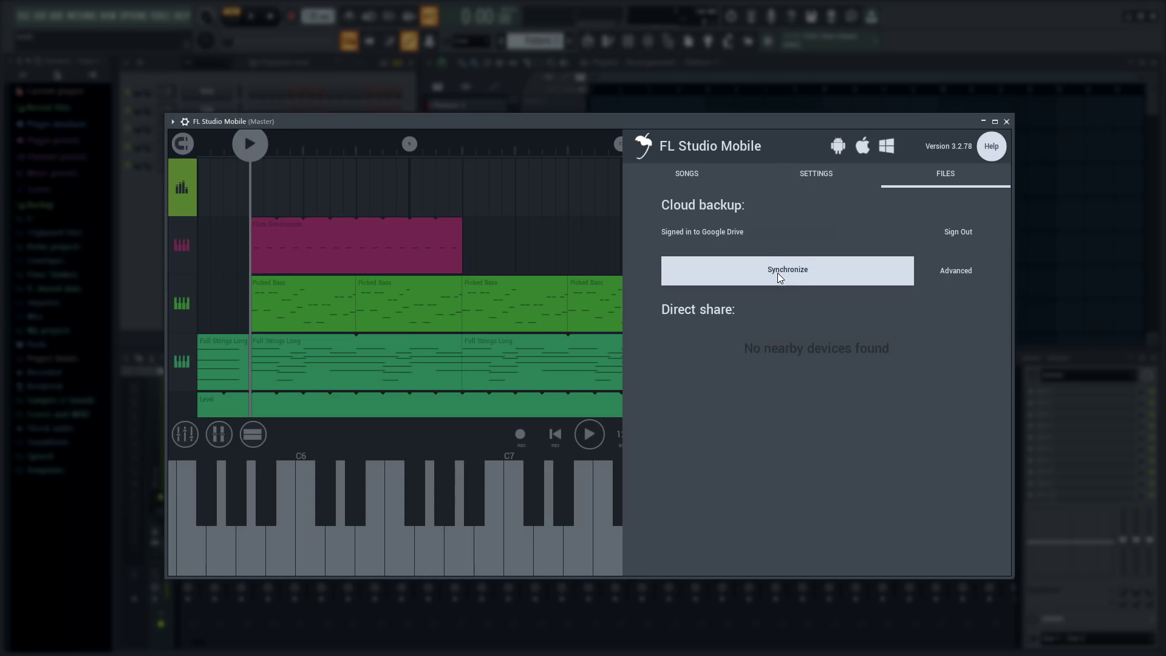
pyautogui.click(783, 285)
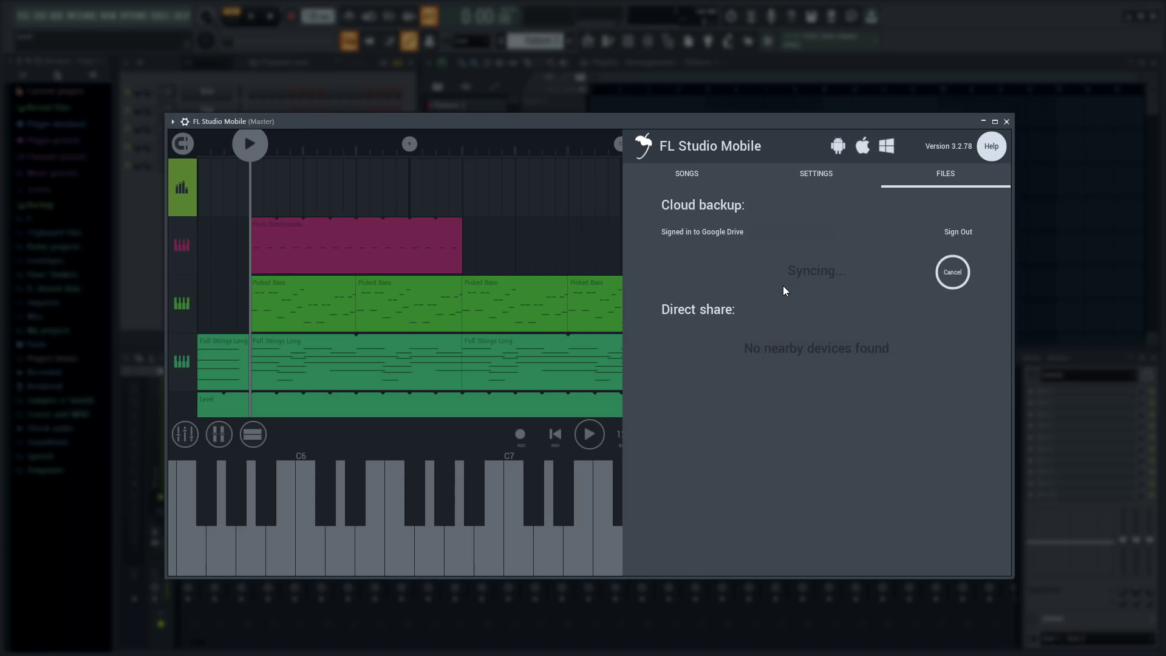
pyautogui.scroll(-3, 731, 557)
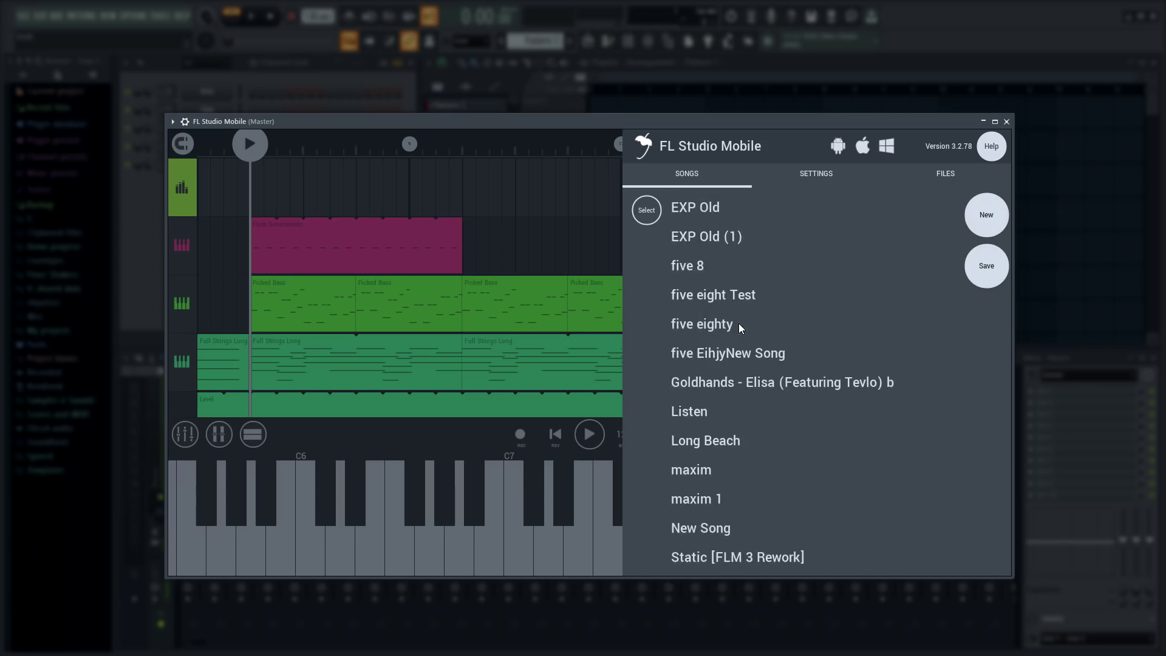
pyautogui.click(731, 557)
# Play the synced song and inspect the GMS 1 clip's synth and effect settings at bar 33.
pyautogui.click(593, 440)
pyautogui.scroll(-1, 595, 257)
pyautogui.scroll(-2, 606, 172)
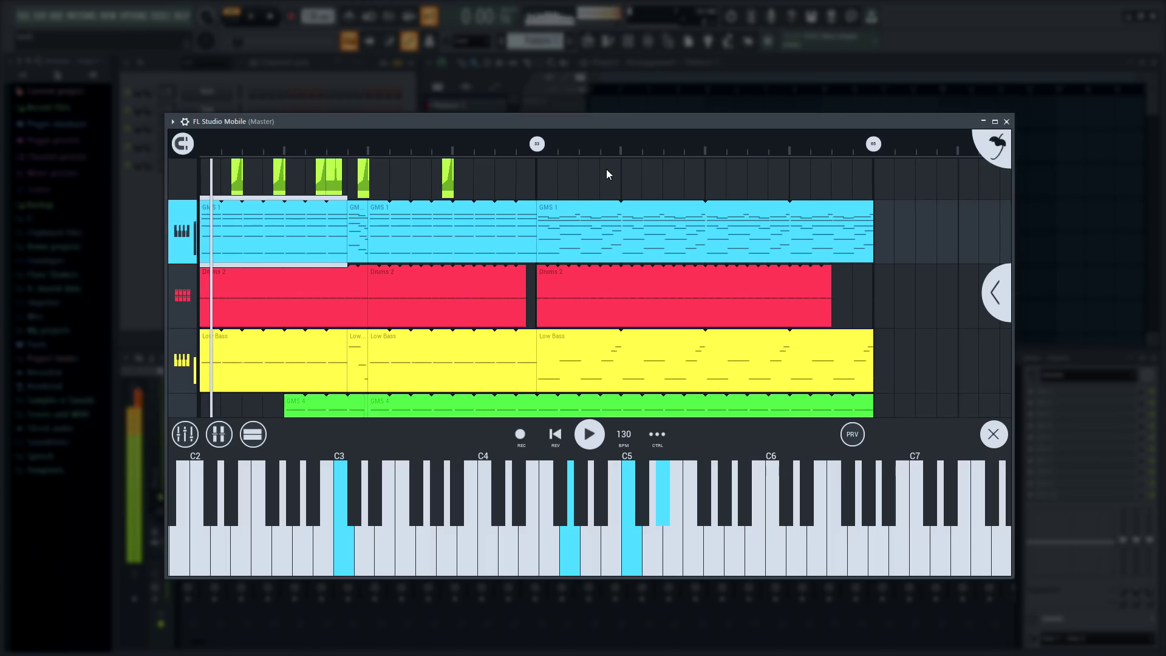
pyautogui.click(604, 231)
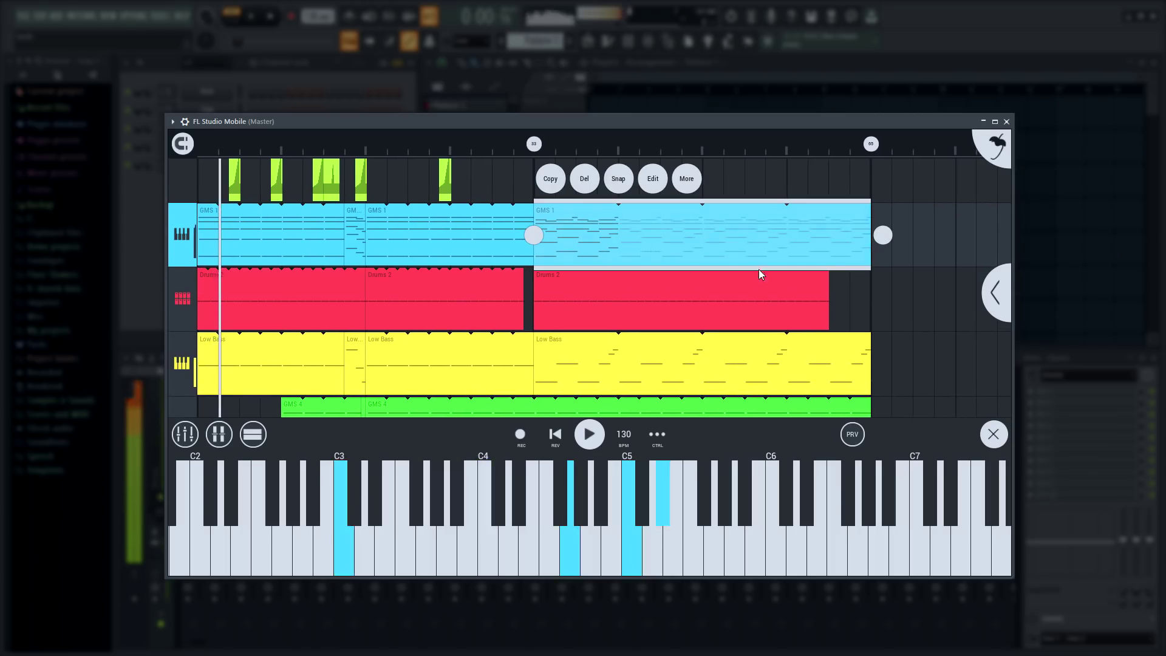
pyautogui.click(994, 294)
pyautogui.scroll(-3, 656, 295)
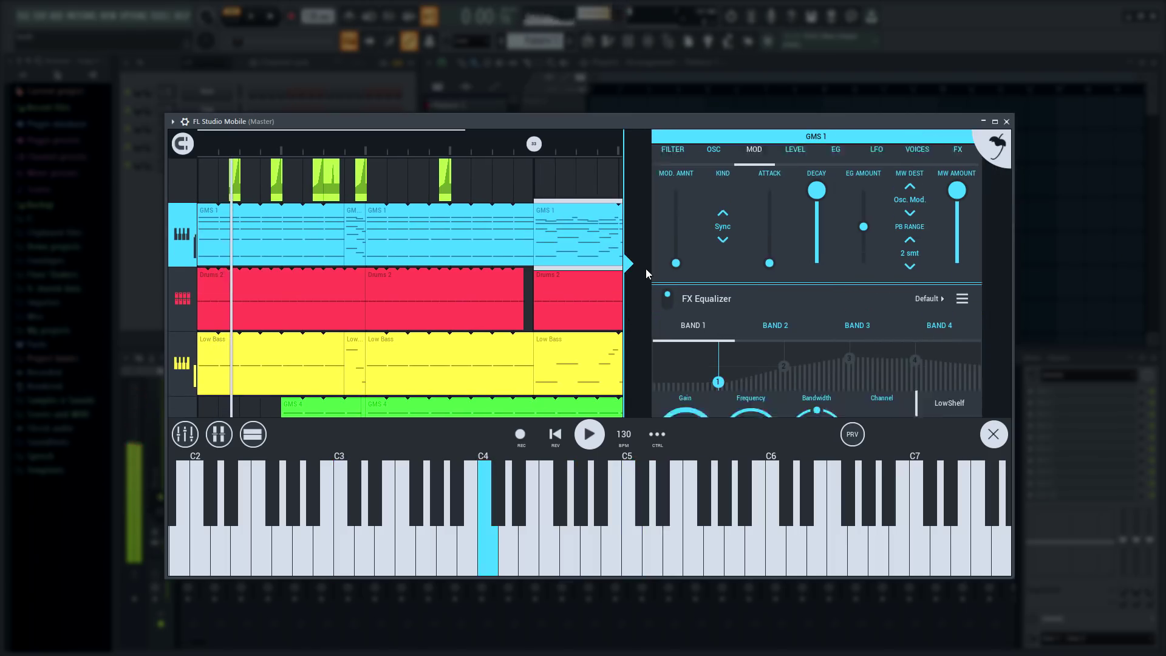
pyautogui.moveTo(636, 396); pyautogui.dragTo(632, 232)
pyautogui.moveTo(636, 381); pyautogui.dragTo(633, 227)
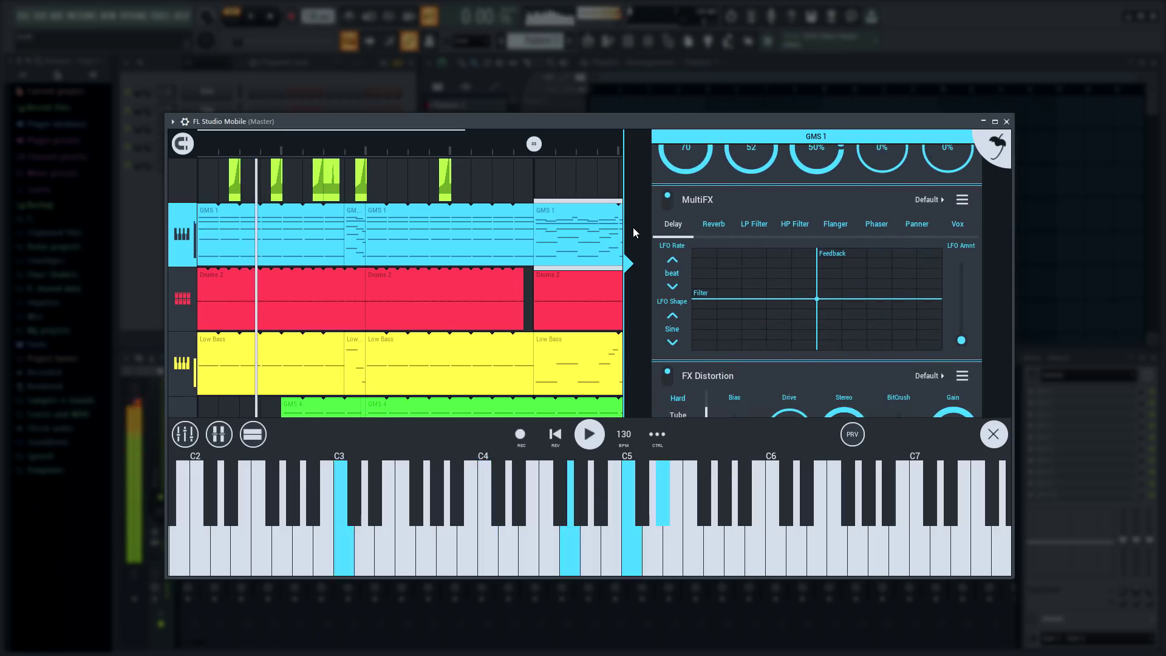
pyautogui.click(590, 435)
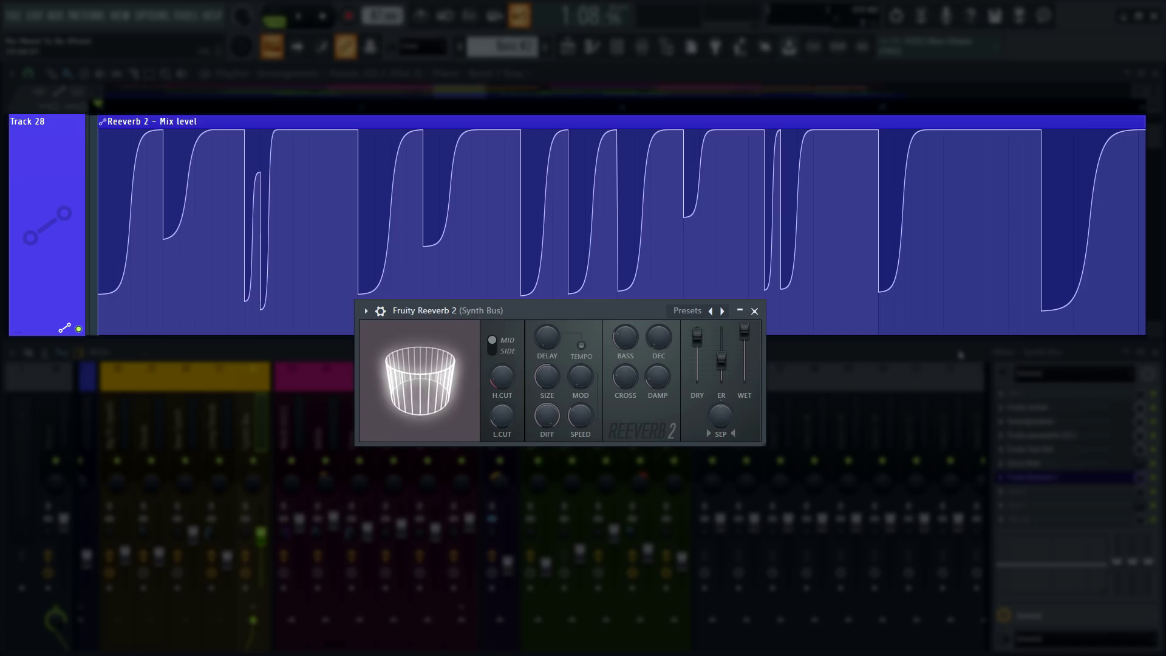
# Play the reverb automation, then enable Compensate automations in the mixer's Plugin delay compensation options.
pyautogui.press('space')
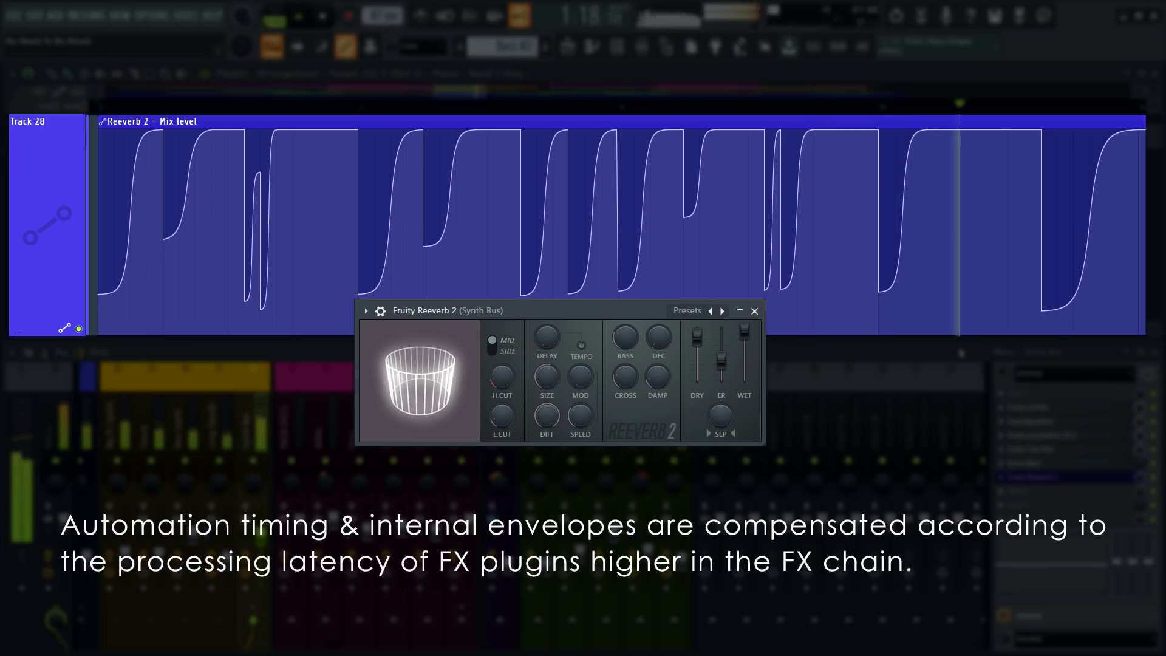
pyautogui.press('space')
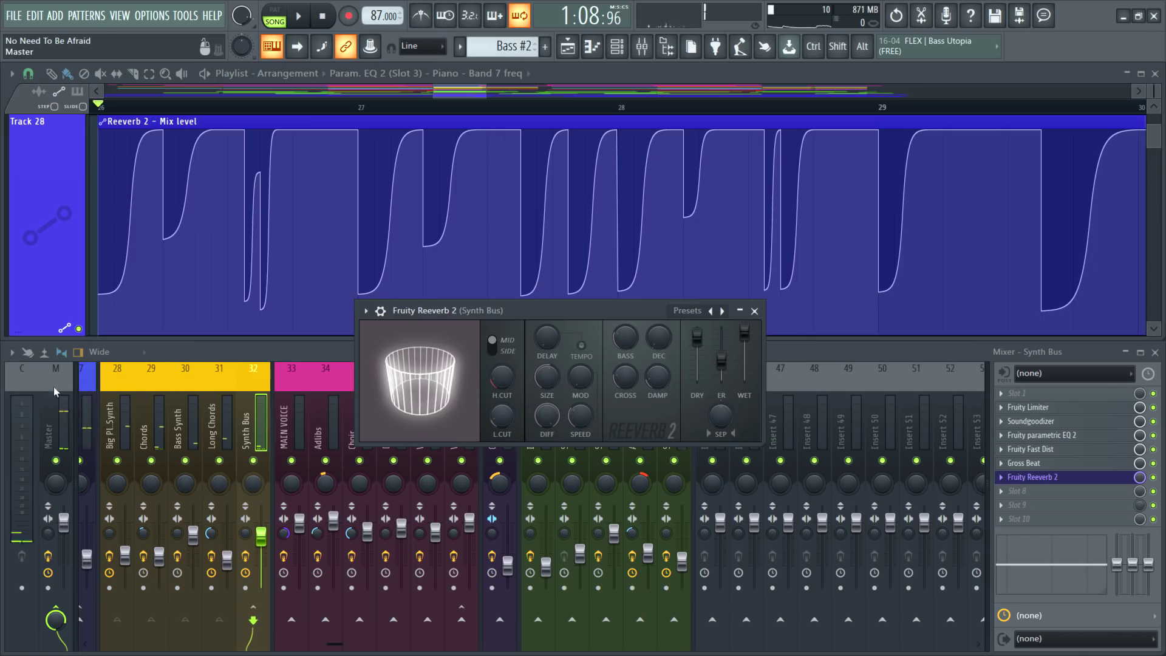
pyautogui.click(12, 353)
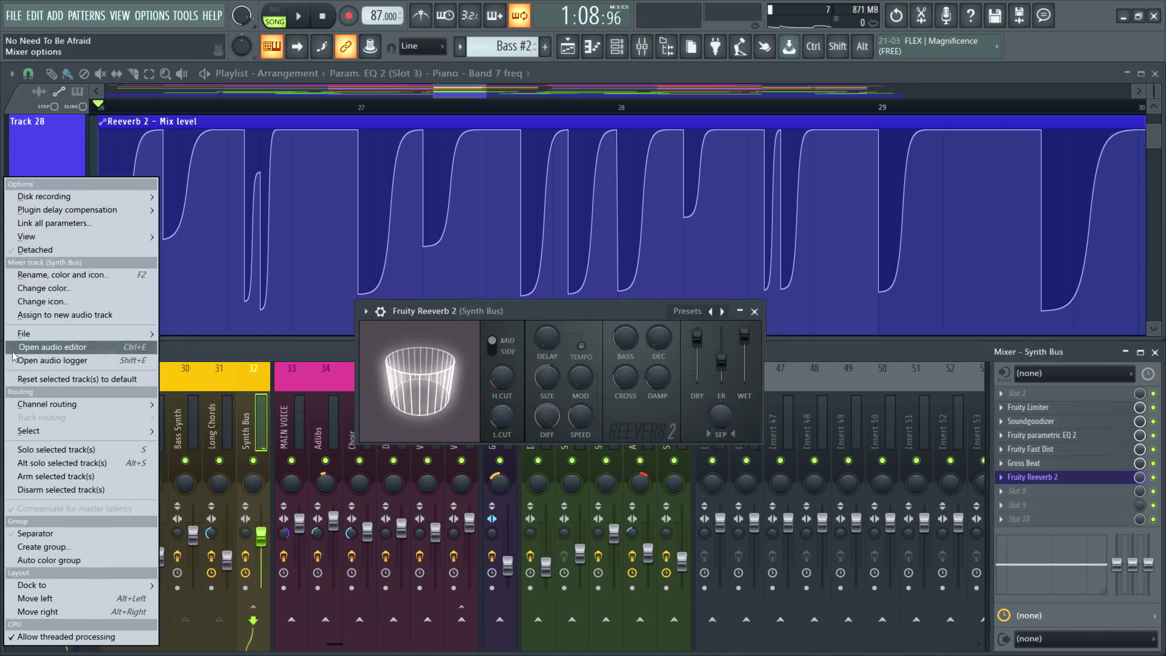
pyautogui.moveTo(112, 217)
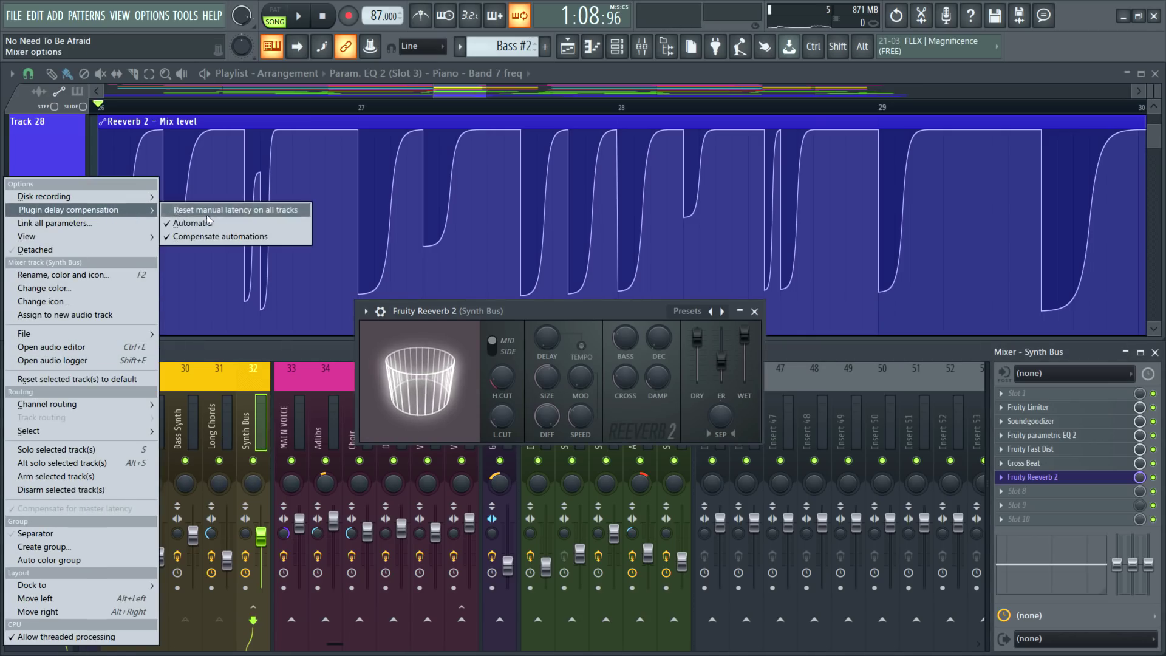
pyautogui.click(281, 238)
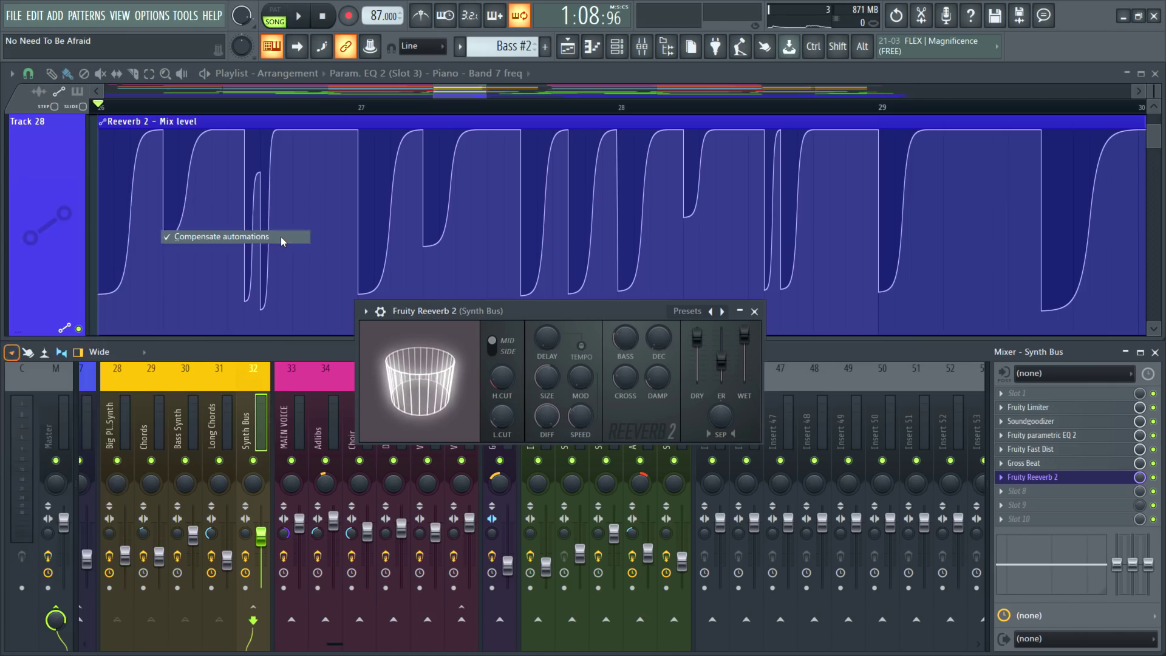